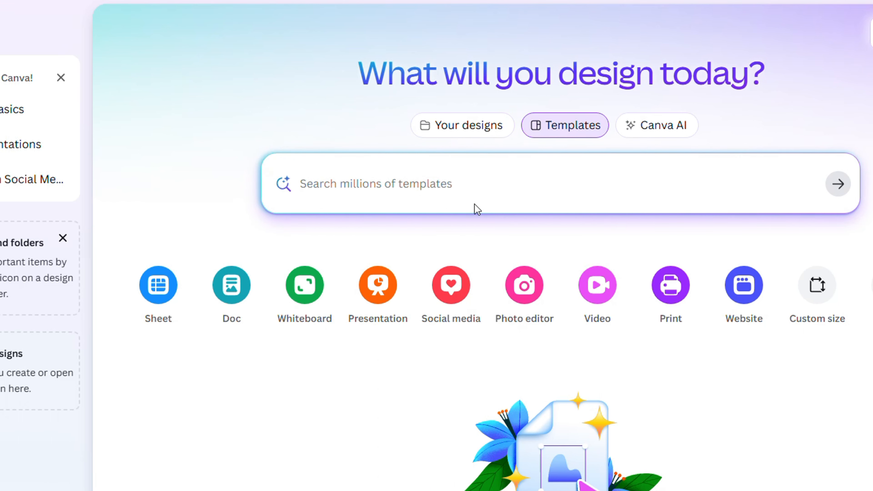
# Search the template library for "ebooks template".
pyautogui.click(469, 191)
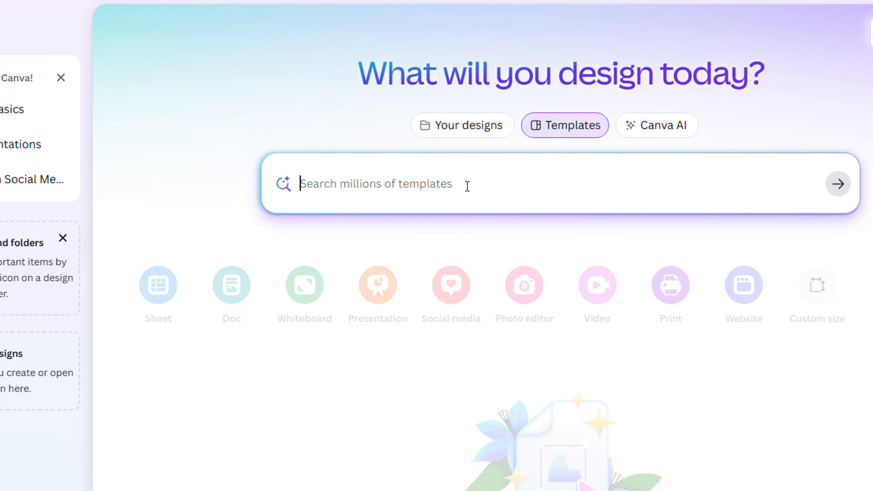
pyautogui.write('ebbok')
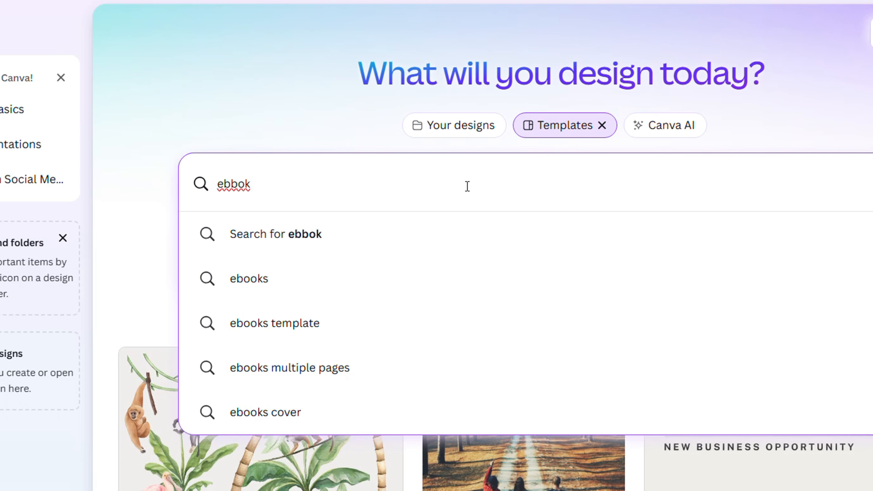
pyautogui.click(310, 327)
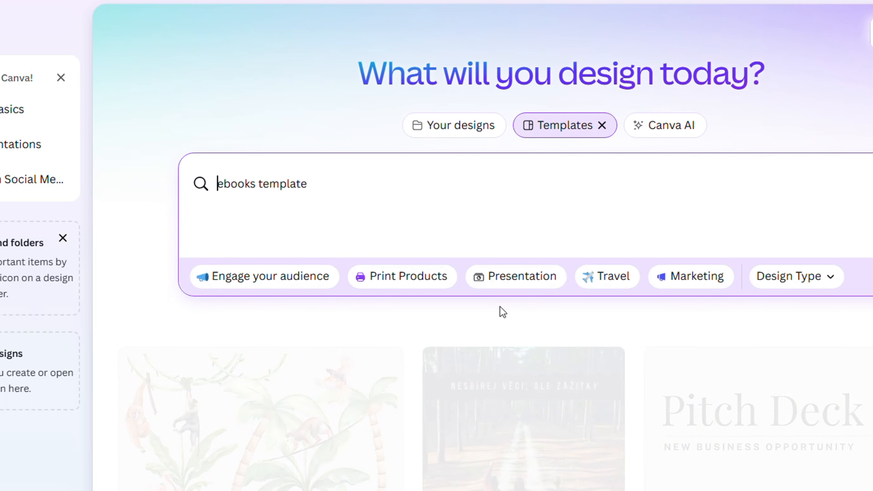
# Open the "Content Creation for Beginners" ebook template with abstract outline shapes for customizing.
pyautogui.scroll(-5, 292, 358)
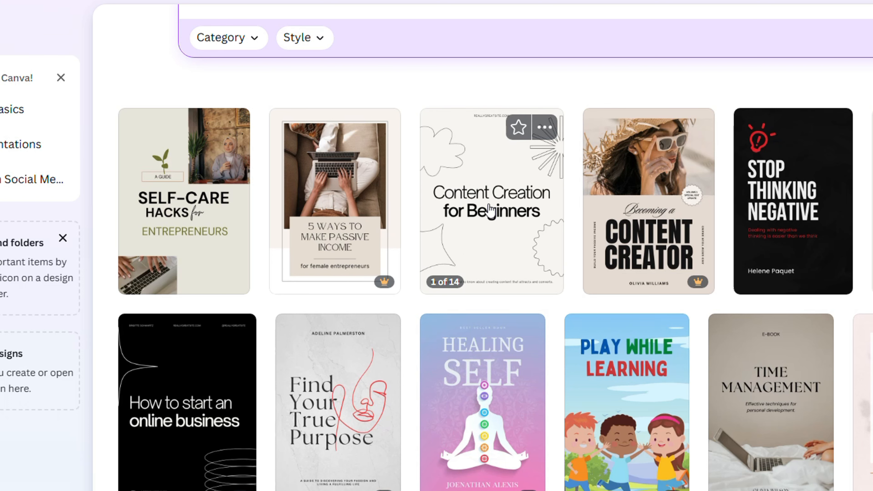
pyautogui.click(504, 225)
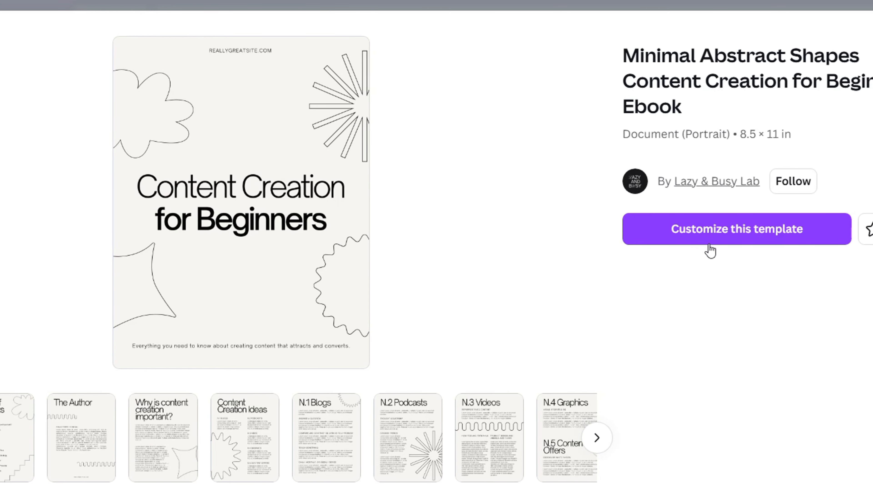
pyautogui.click(725, 236)
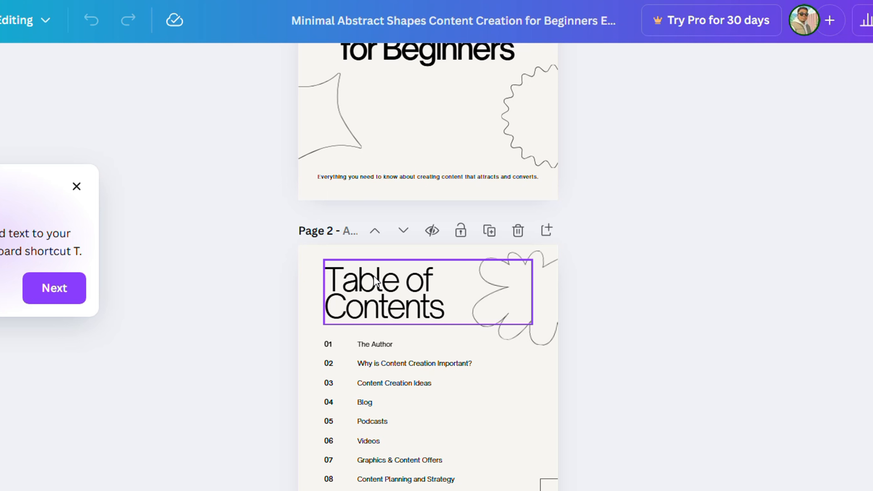
# Bring up the elements library beside the Table of Contents page and dismiss the onboarding tips.
pyautogui.scroll(5, 370, 279)
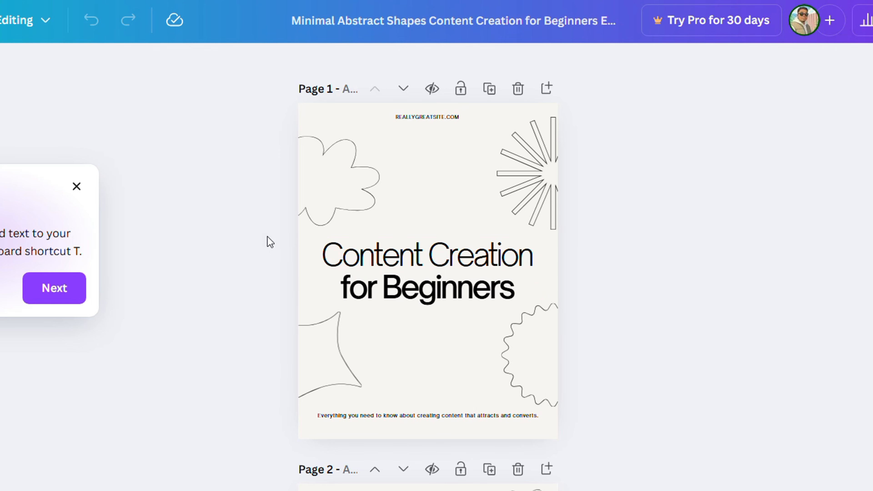
pyautogui.click(438, 209)
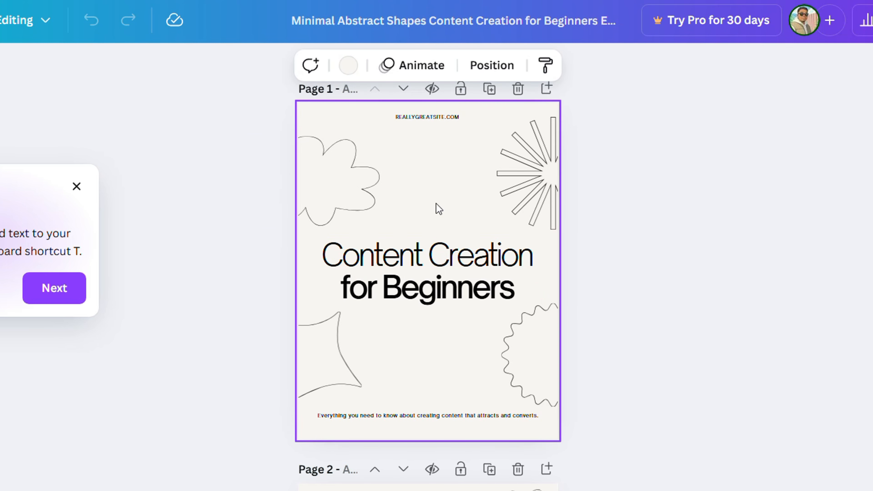
pyautogui.scroll(-5, 445, 343)
pyautogui.scroll(-4, 435, 367)
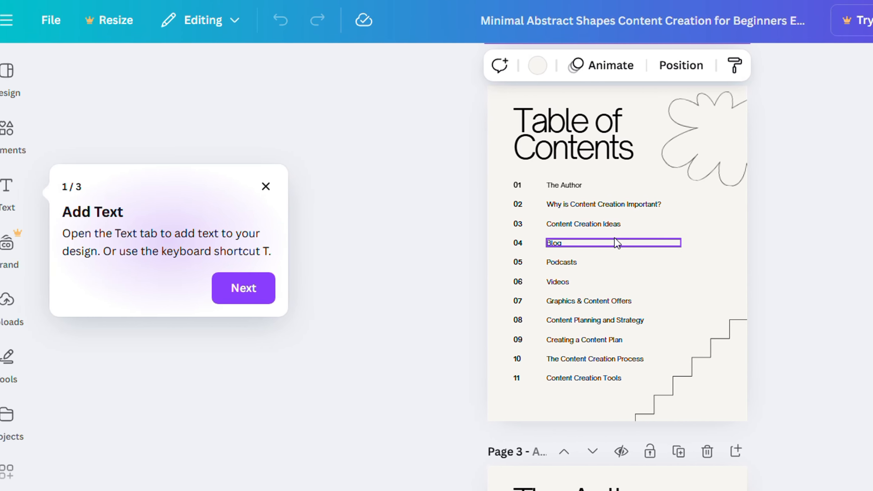
pyautogui.click(6, 190)
pyautogui.click(19, 145)
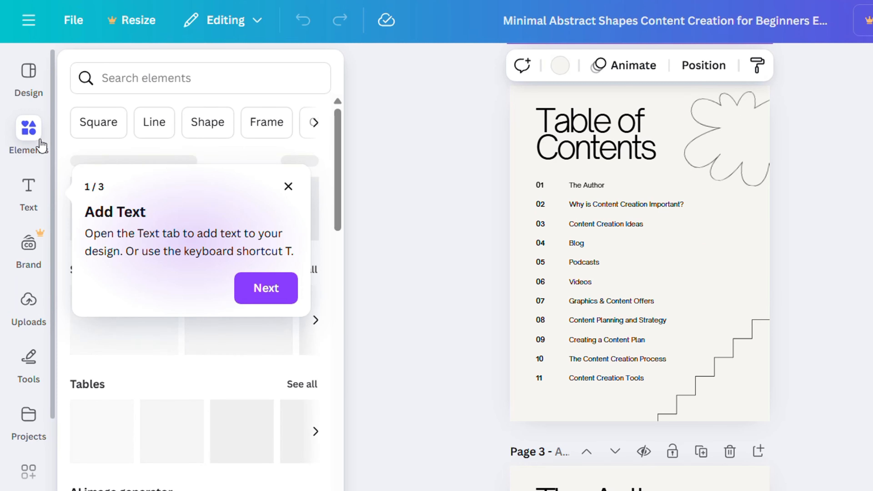
pyautogui.click(271, 295)
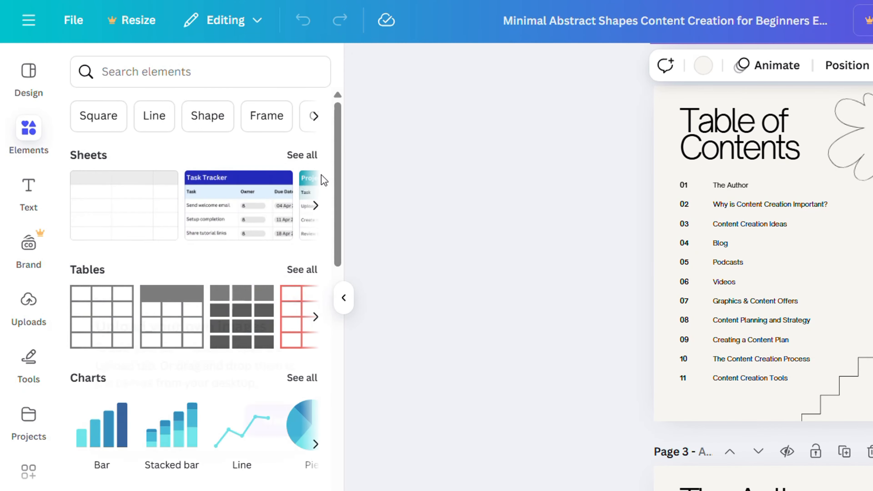
pyautogui.click(195, 79)
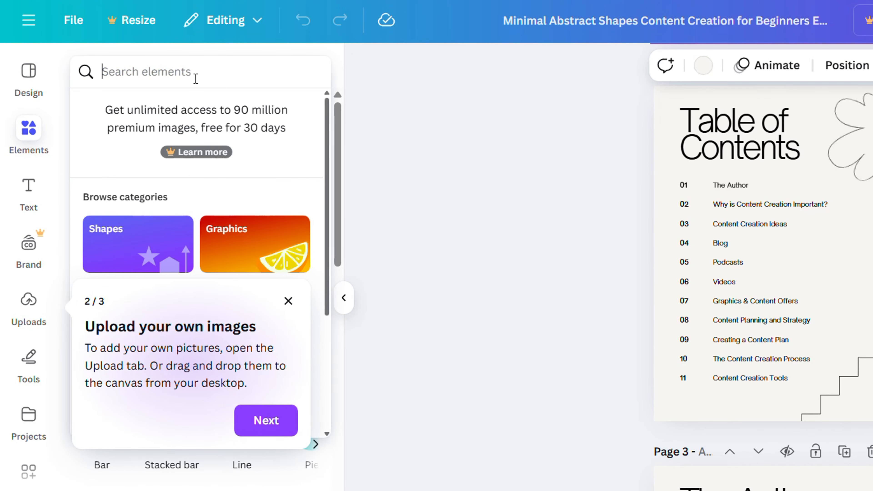
pyautogui.click(288, 301)
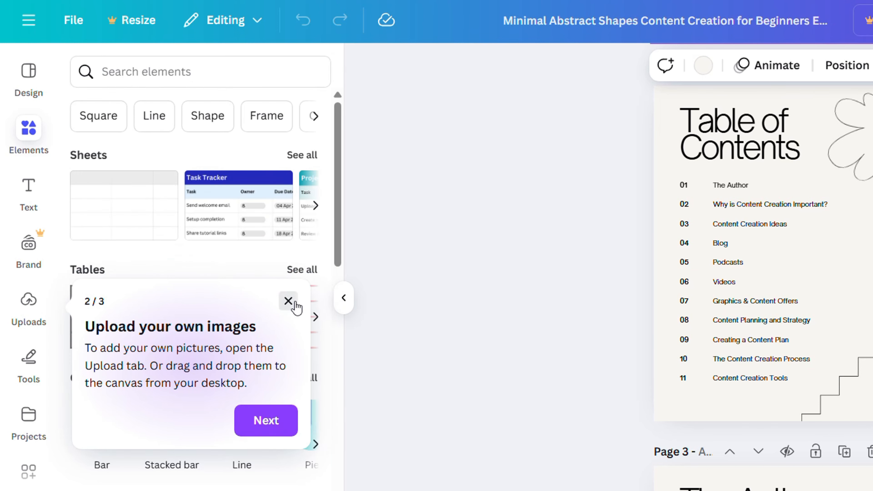
# Search the elements library for "hearts" and restrict the results to graphics.
pyautogui.scroll(-5, 184, 378)
pyautogui.scroll(5, 103, 275)
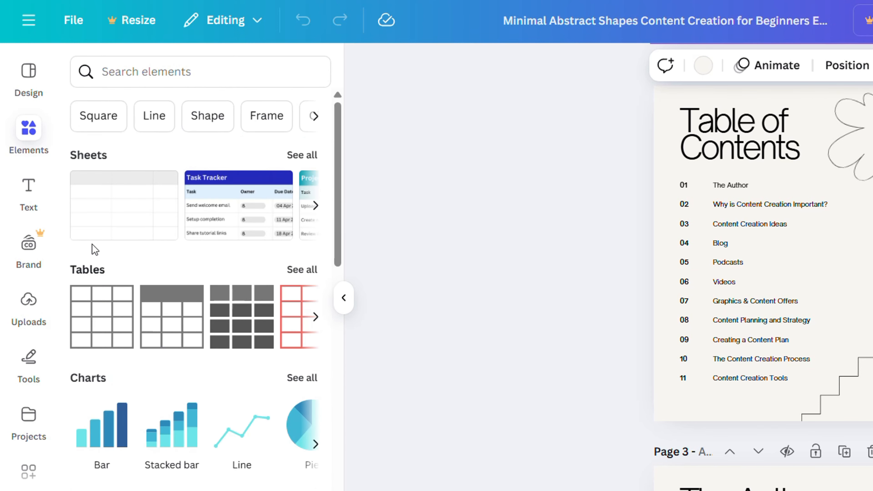
pyautogui.click(206, 78)
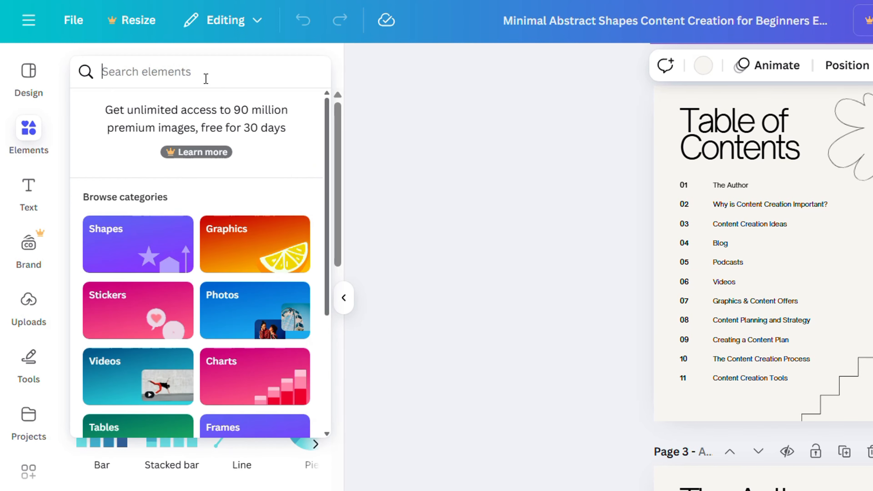
pyautogui.write('heart')
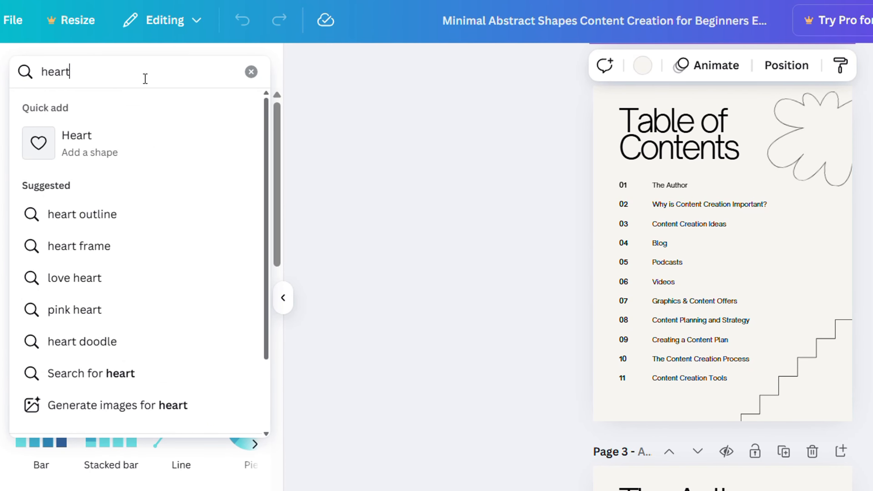
pyautogui.write('s')
pyautogui.press('Return')
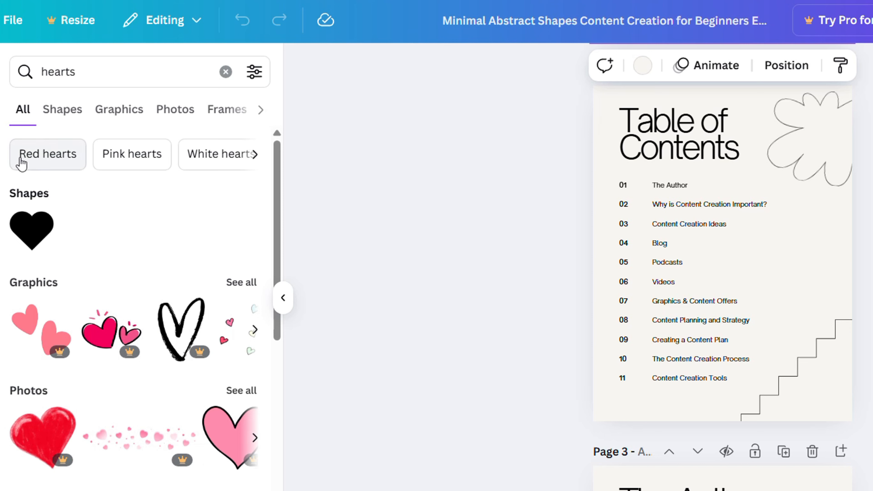
pyautogui.click(121, 117)
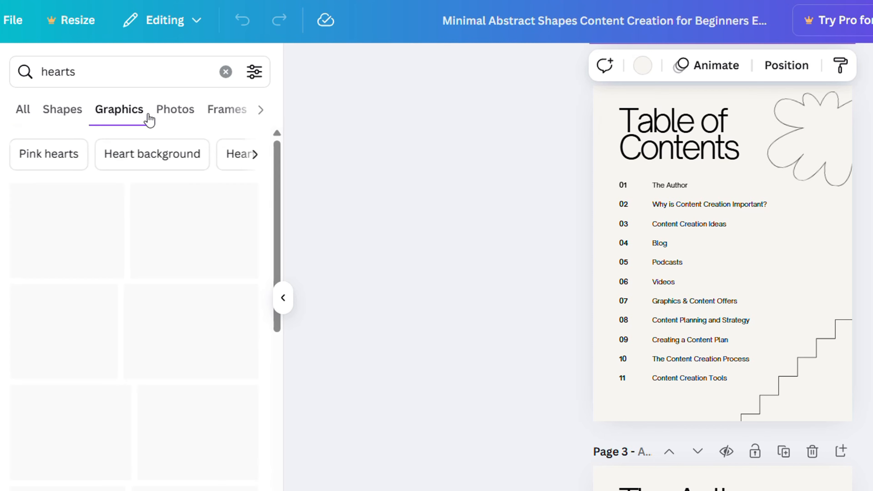
pyautogui.click(66, 109)
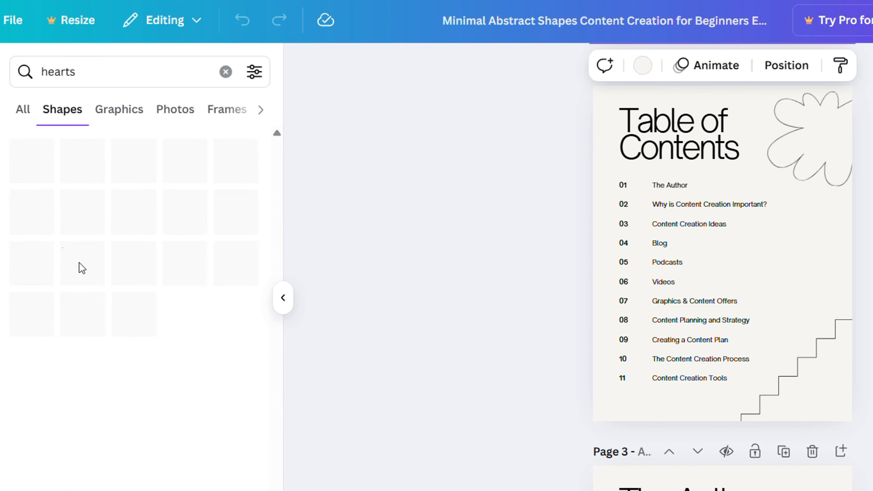
pyautogui.click(131, 120)
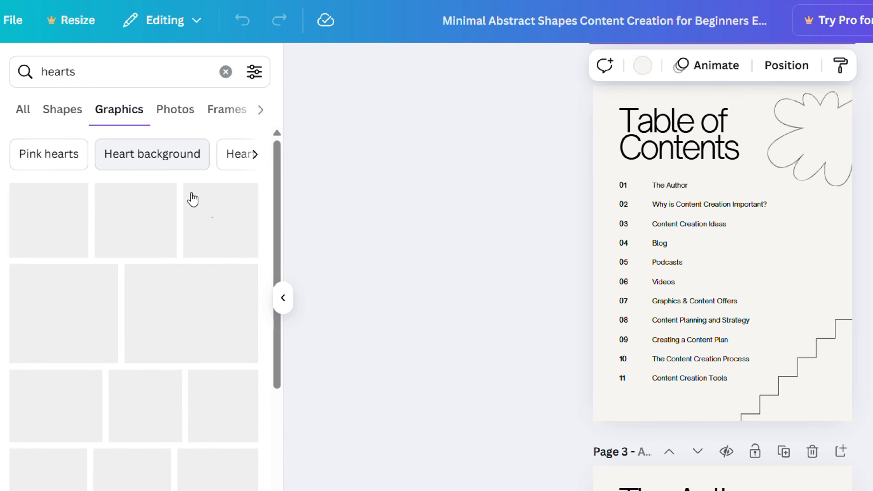
# Add the black hand-drawn heart outline to the Table of Contents page, shrink it and place it beside the chapter list.
pyautogui.click(223, 225)
pyautogui.moveTo(739, 261)
pyautogui.mouseDown()
pyautogui.moveTo(830, 276)
pyautogui.moveTo(794, 270)
pyautogui.mouseUp()
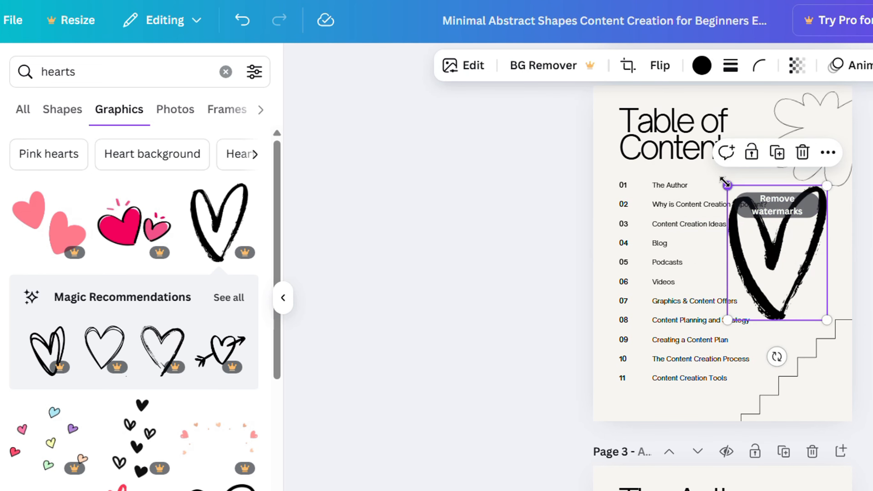
pyautogui.moveTo(728, 187); pyautogui.dragTo(773, 247)
pyautogui.moveTo(795, 286); pyautogui.dragTo(786, 275)
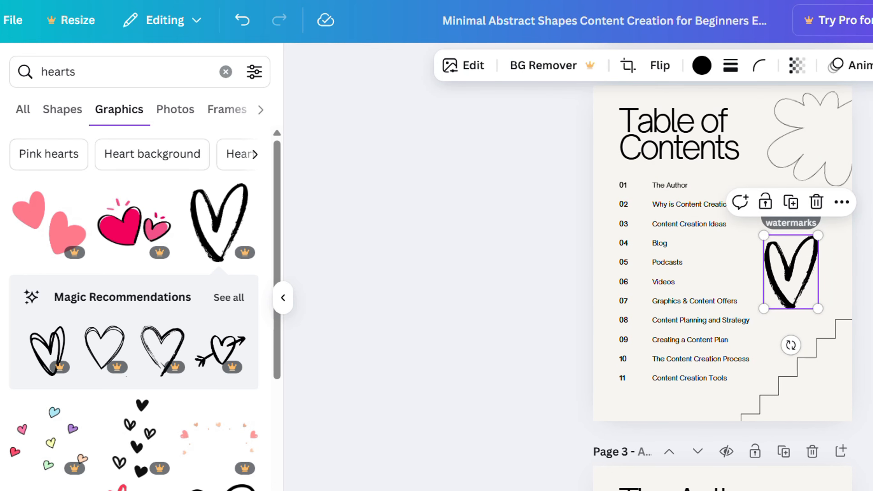
pyautogui.press('Escape')
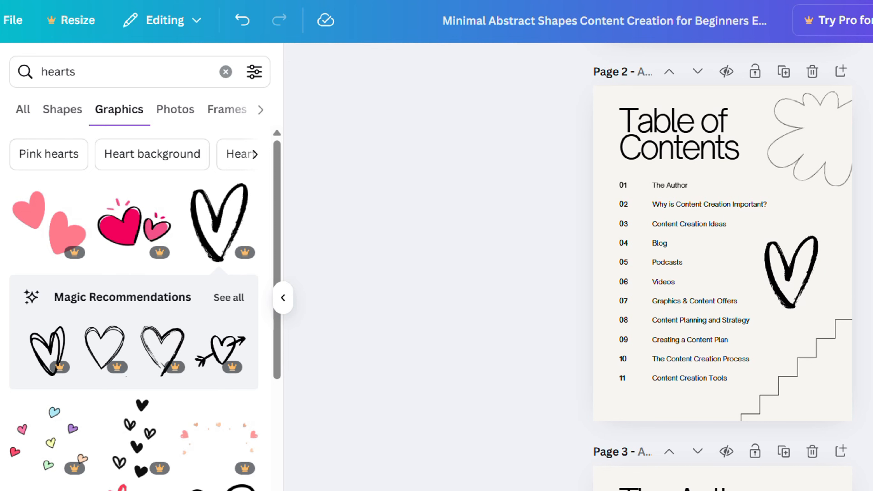
# Duplicate the "The Author" page and add a blank page after the duplicate.
pyautogui.scroll(-5, 823, 289)
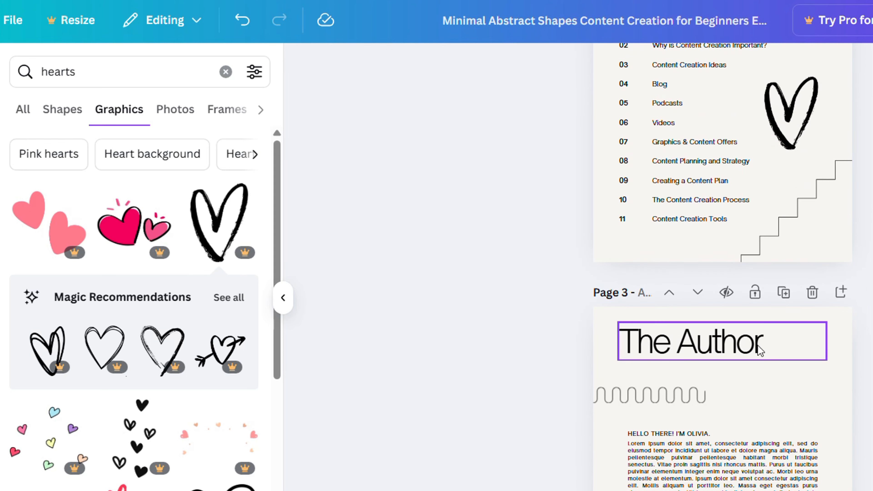
pyautogui.scroll(7, 778, 261)
pyautogui.scroll(-12, 776, 282)
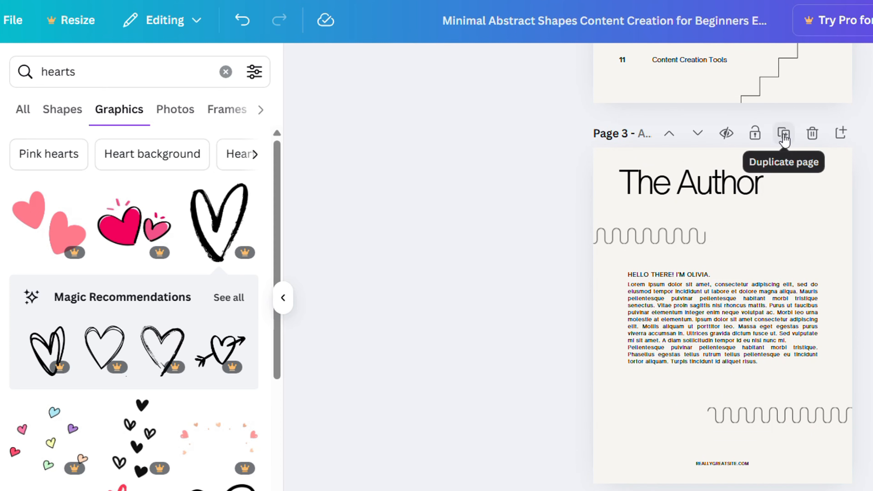
pyautogui.click(785, 135)
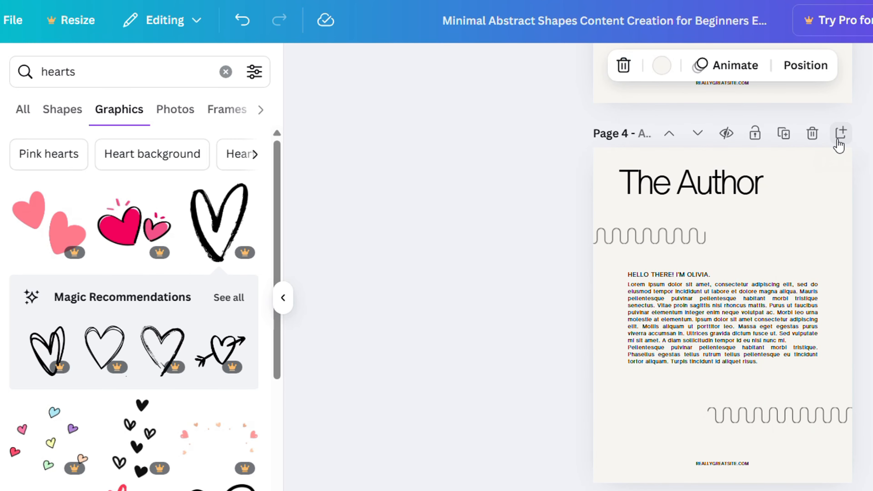
pyautogui.click(841, 134)
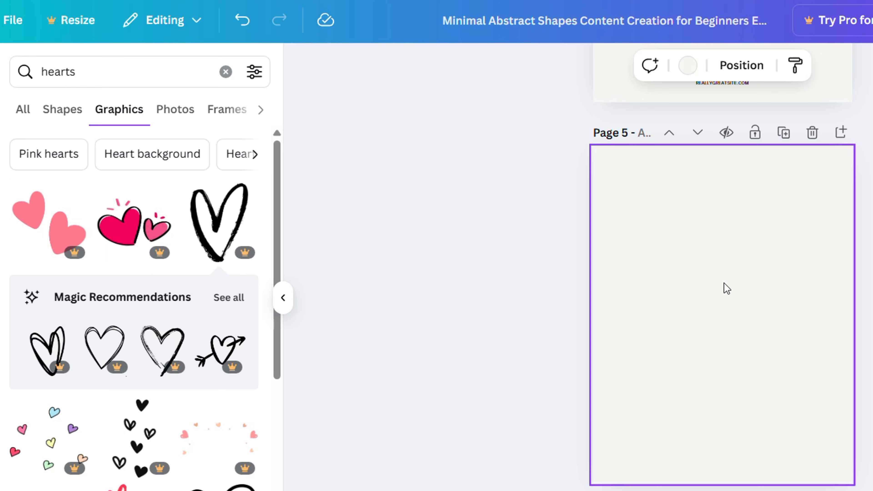
# Copy the body text block, lower wavy line and website footer from page 4 onto the blank page 5.
pyautogui.scroll(5, 726, 288)
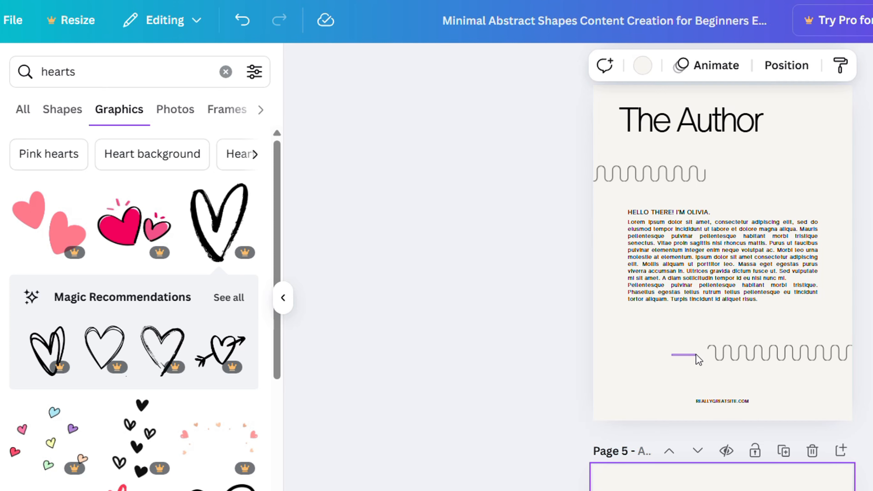
pyautogui.press('Escape')
pyautogui.moveTo(610, 209); pyautogui.dragTo(818, 414)
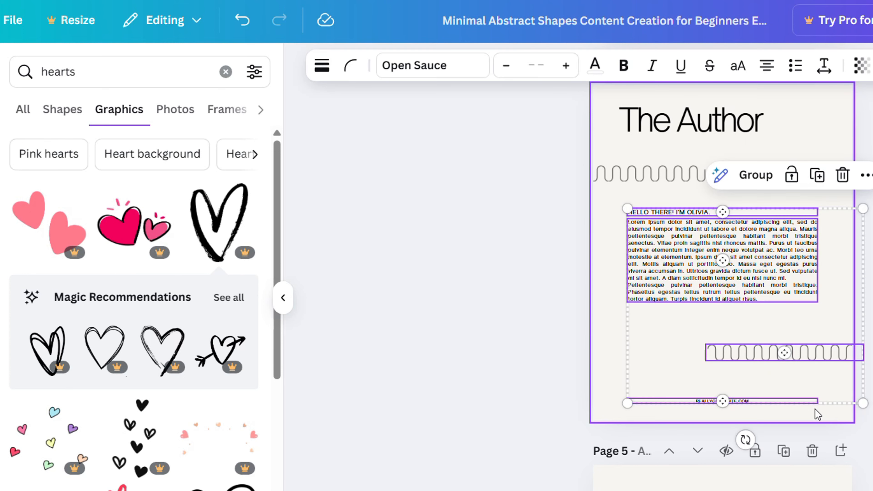
pyautogui.scroll(-8, 811, 351)
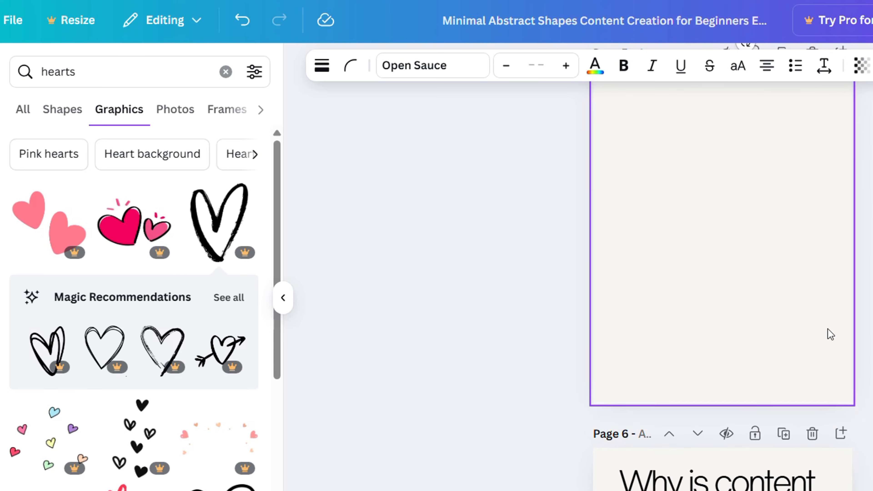
pyautogui.click(724, 303)
pyautogui.hotkey('ctrl', 'v')
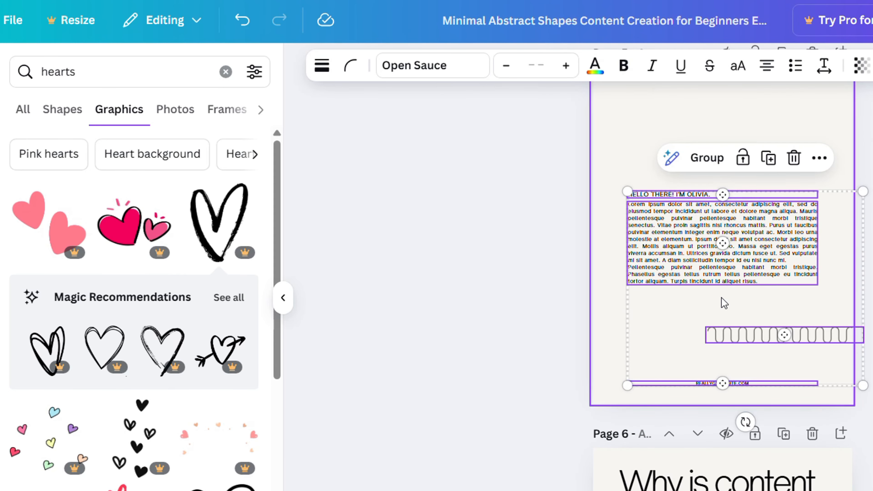
pyautogui.click(829, 279)
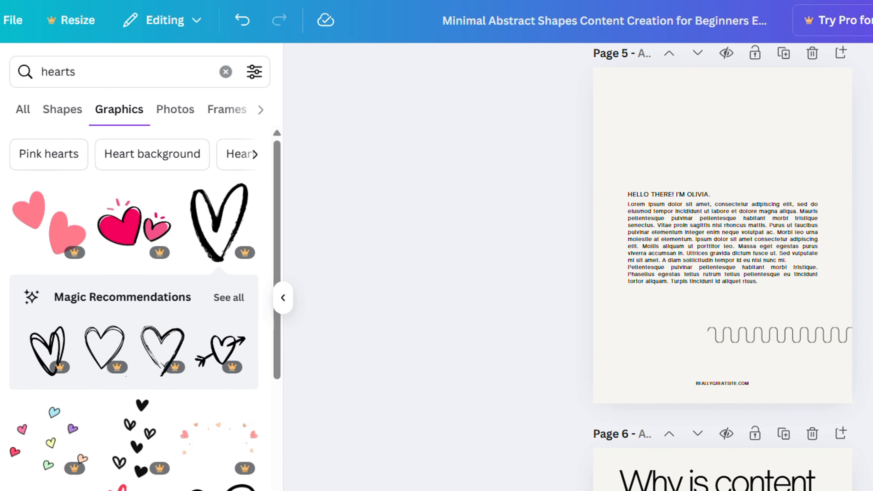
pyautogui.scroll(5, 760, 271)
pyautogui.scroll(4, 677, 206)
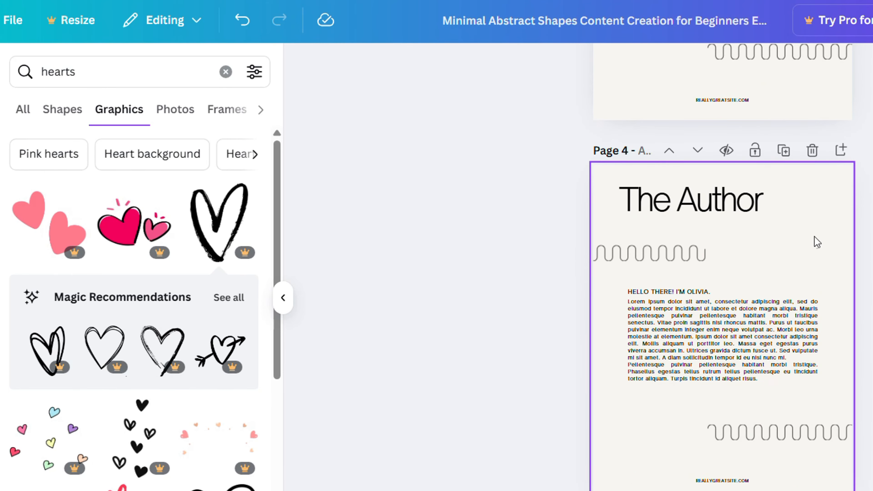
pyautogui.click(806, 240)
pyautogui.moveTo(769, 260); pyautogui.dragTo(648, 211)
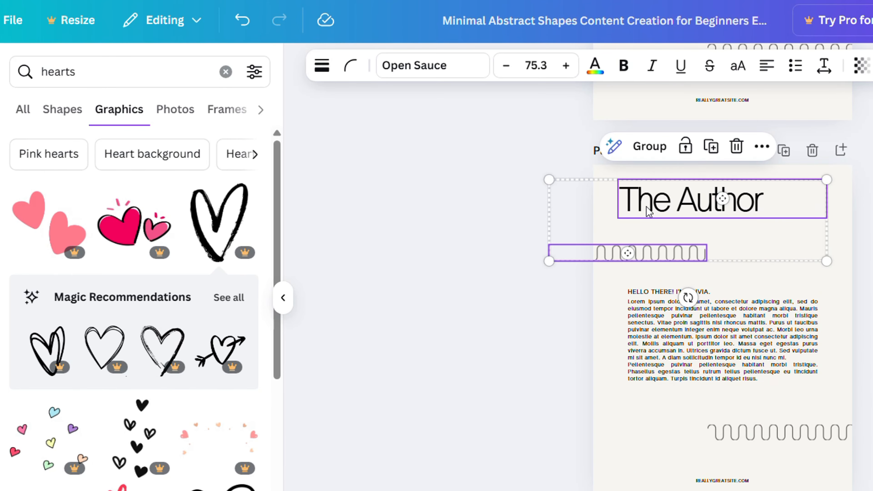
pyautogui.scroll(-5, 695, 248)
pyautogui.scroll(5, 713, 255)
pyautogui.scroll(-8, 711, 289)
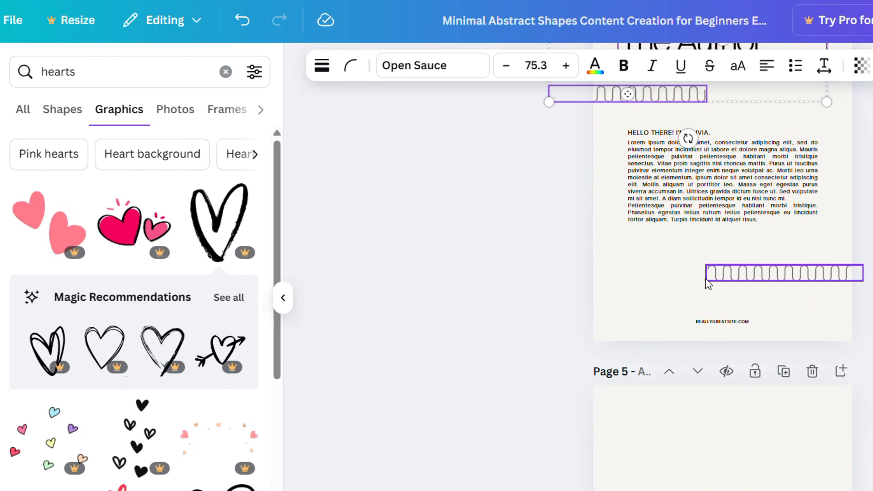
# Copy the four-pointed star outline from page 6 onto page 5 and place it in that page's upper-right corner.
pyautogui.scroll(-6, 701, 285)
pyautogui.scroll(2, 790, 309)
pyautogui.scroll(-1, 801, 330)
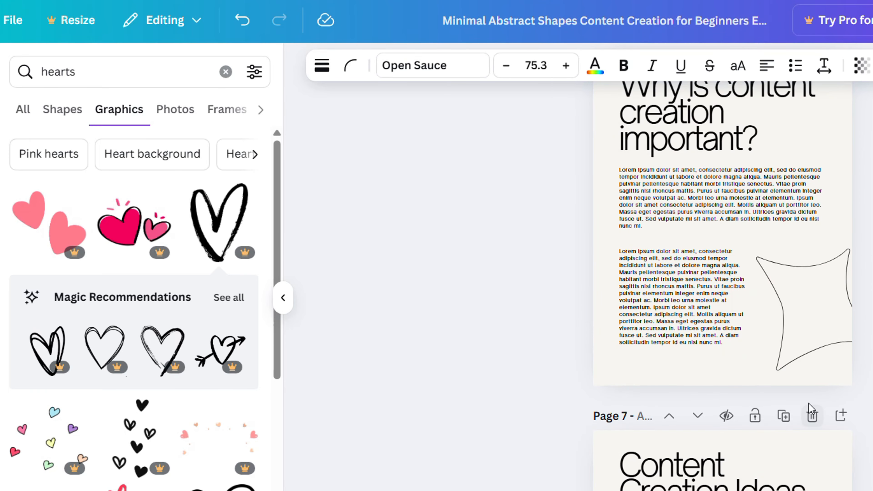
pyautogui.click(806, 339)
pyautogui.scroll(10, 806, 336)
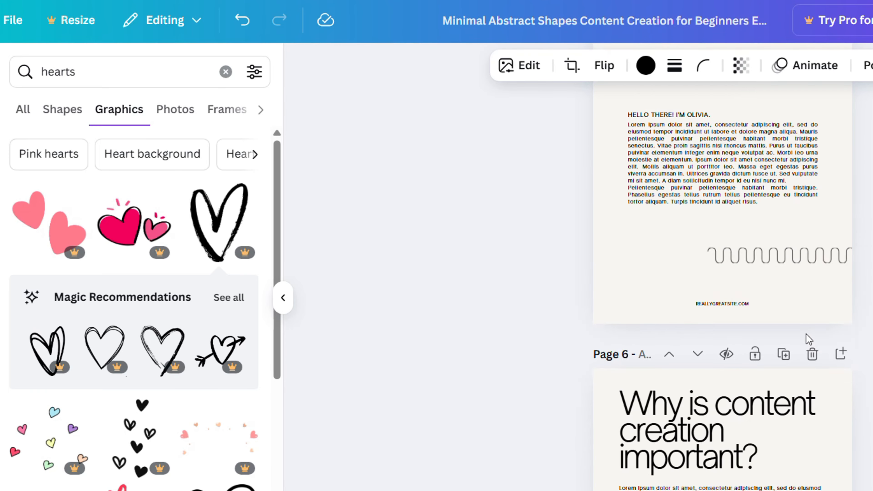
pyautogui.scroll(-4, 802, 332)
pyautogui.scroll(10, 803, 331)
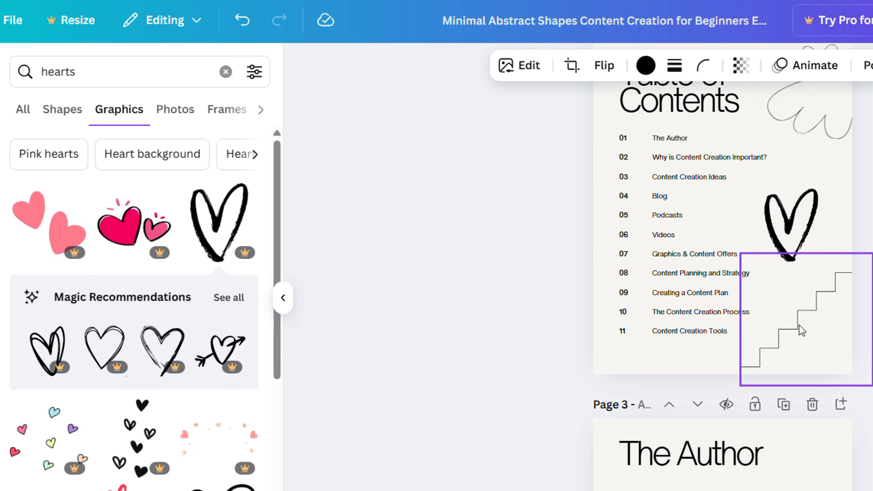
pyautogui.scroll(-10, 801, 331)
pyautogui.click(811, 195)
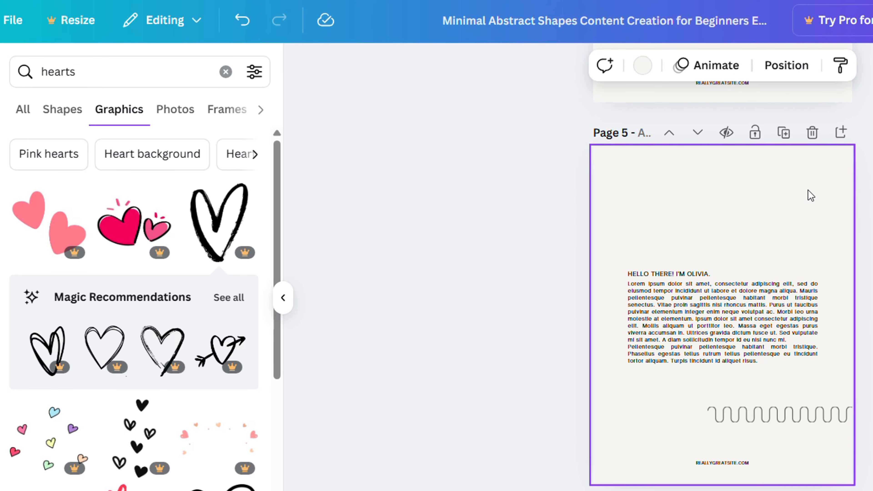
pyautogui.hotkey('ctrl', 'v')
pyautogui.moveTo(843, 372); pyautogui.dragTo(847, 183)
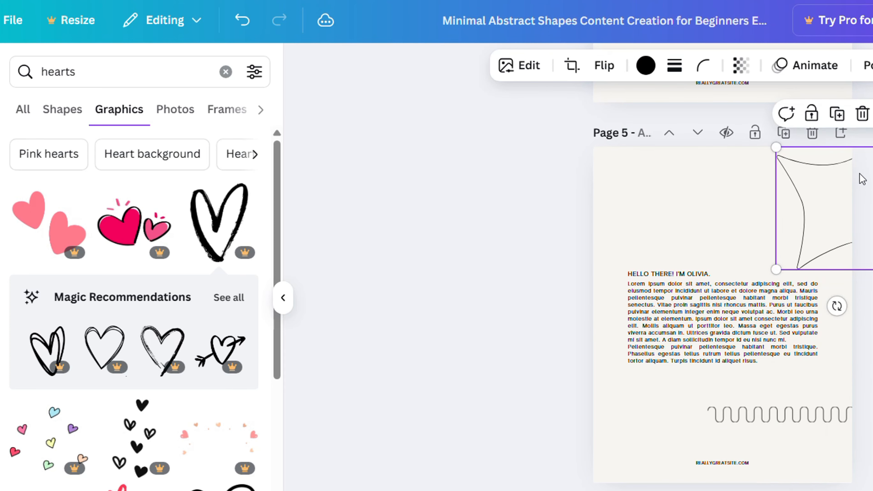
pyautogui.click(669, 433)
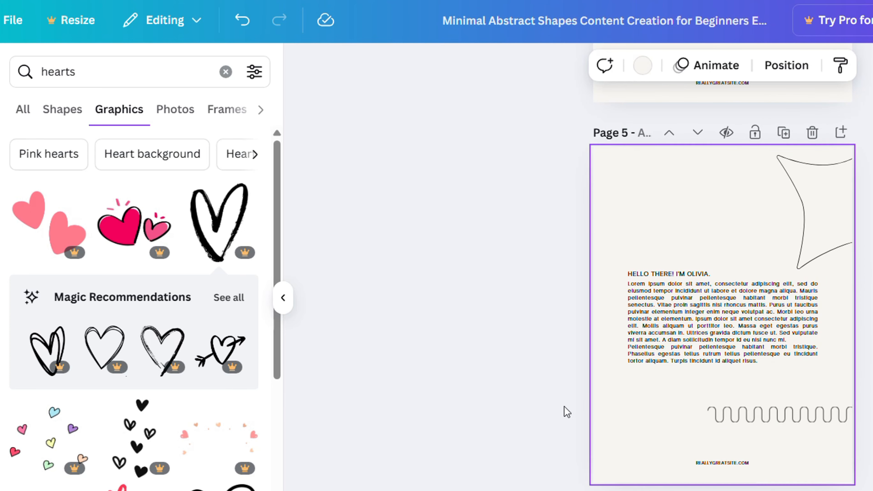
# Copy the "Why is content creation important?" heading from page 6 onto page 5 and shrink it to font size 48.2.
pyautogui.scroll(-5, 704, 282)
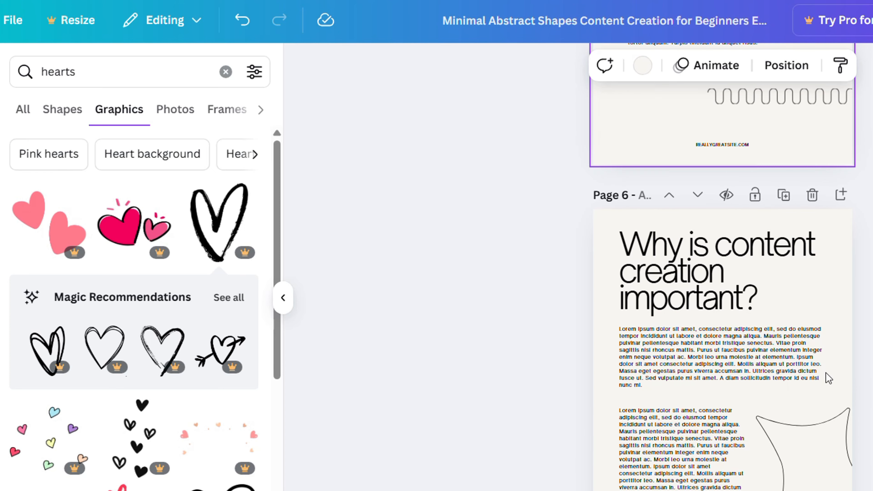
pyautogui.click(772, 244)
pyautogui.scroll(5, 722, 271)
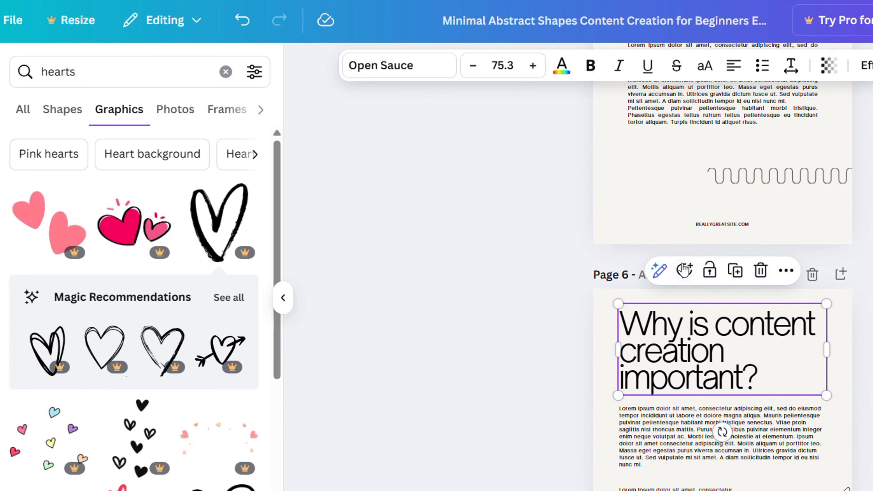
pyautogui.click(673, 190)
pyautogui.hotkey('ctrl', 'v')
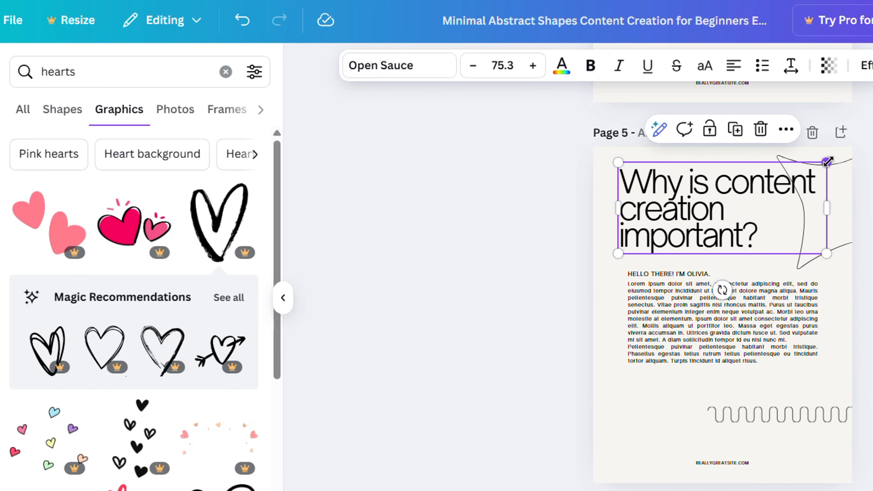
pyautogui.moveTo(828, 161); pyautogui.dragTo(756, 190)
# Link the "JOIN THE MASTERCLASS" button text on page 16 to google.com.
pyautogui.scroll(-8, 763, 336)
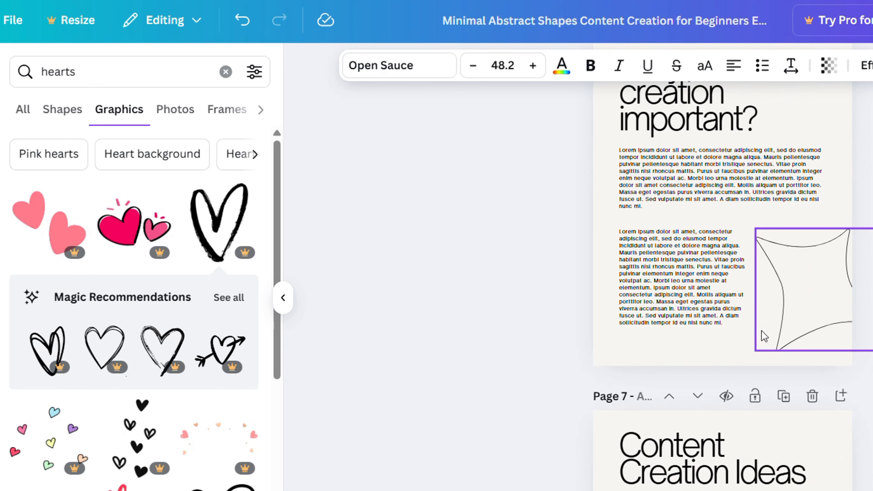
pyautogui.scroll(-10, 763, 336)
pyautogui.scroll(-4, 750, 336)
pyautogui.scroll(-14, 749, 331)
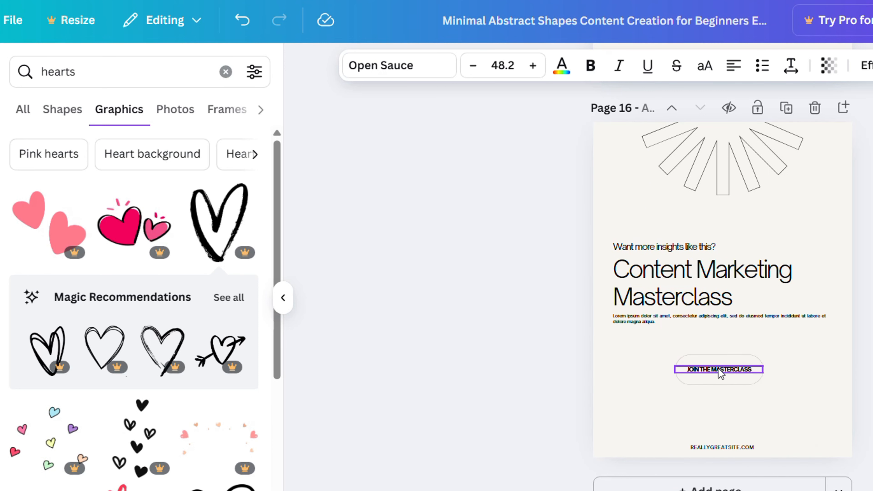
pyautogui.click(739, 371)
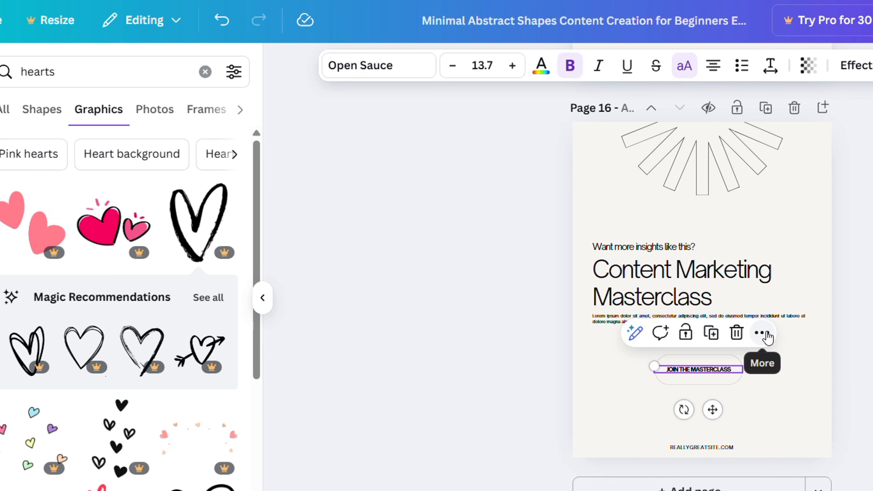
pyautogui.click(653, 333)
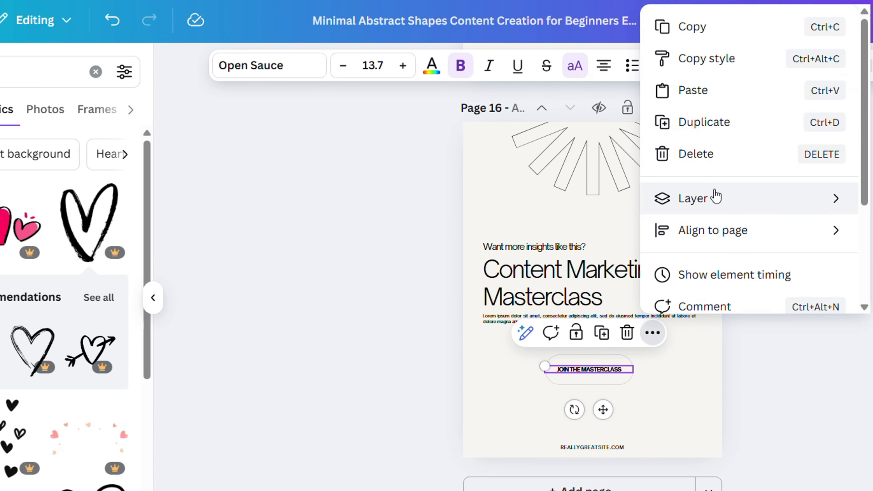
pyautogui.scroll(-4, 743, 251)
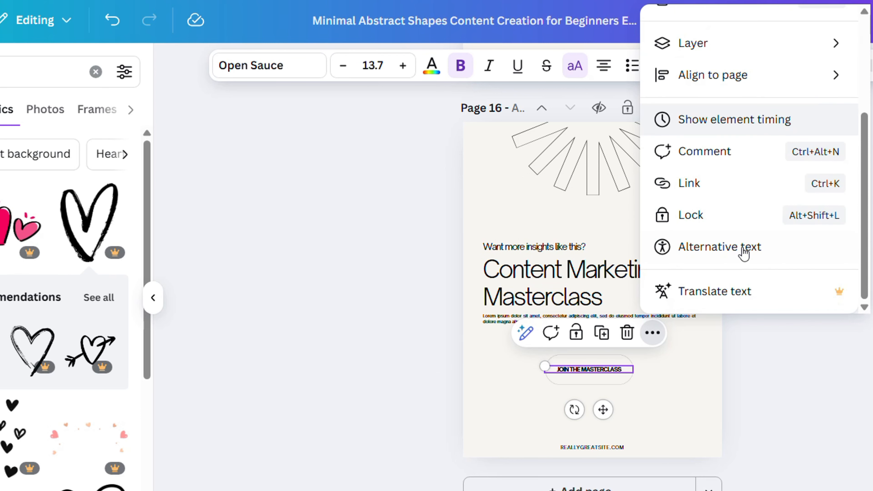
pyautogui.click(703, 185)
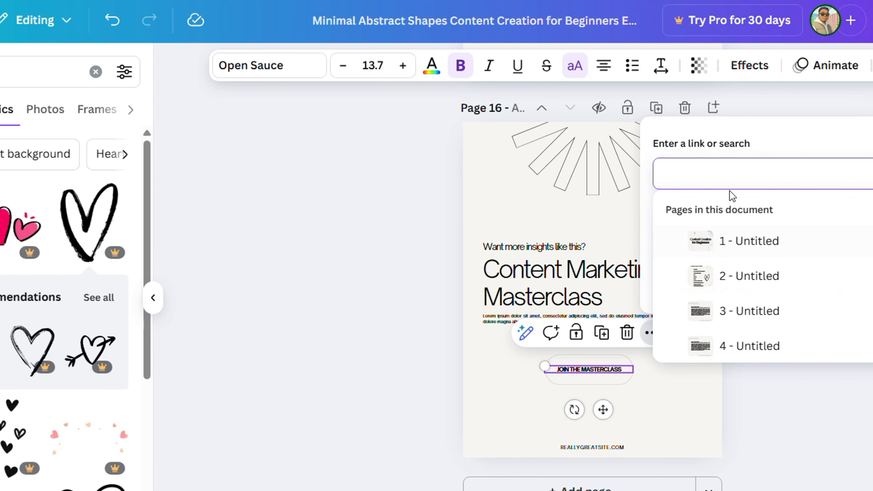
pyautogui.write('goog')
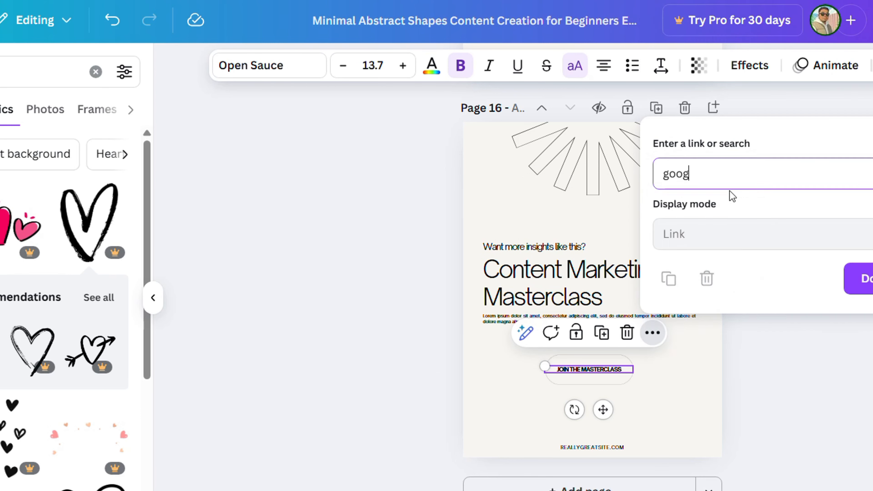
pyautogui.write('le.co')
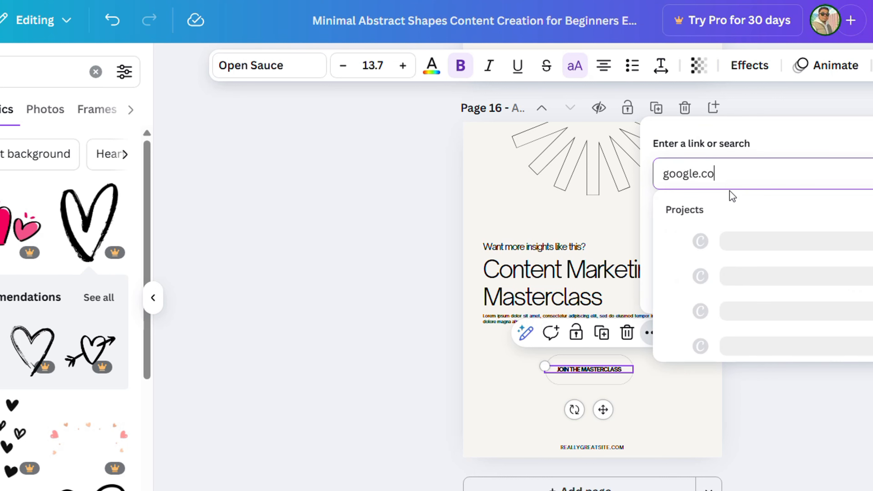
pyautogui.write('m')
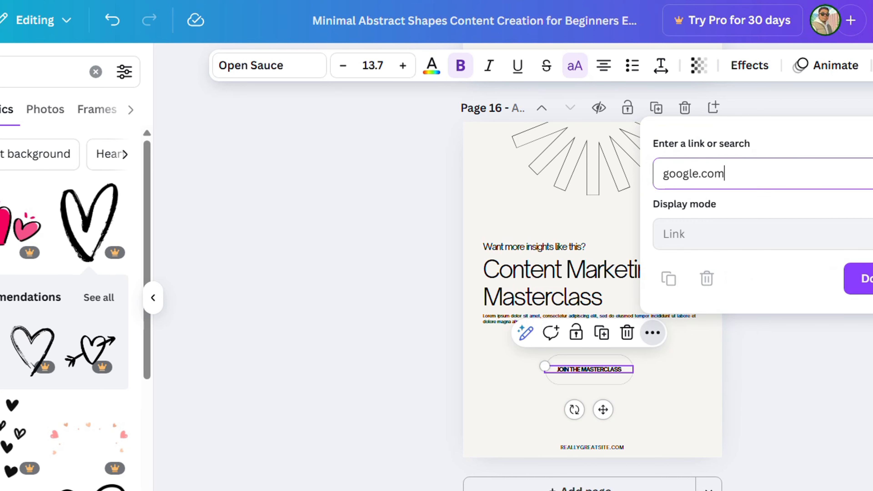
pyautogui.click(863, 279)
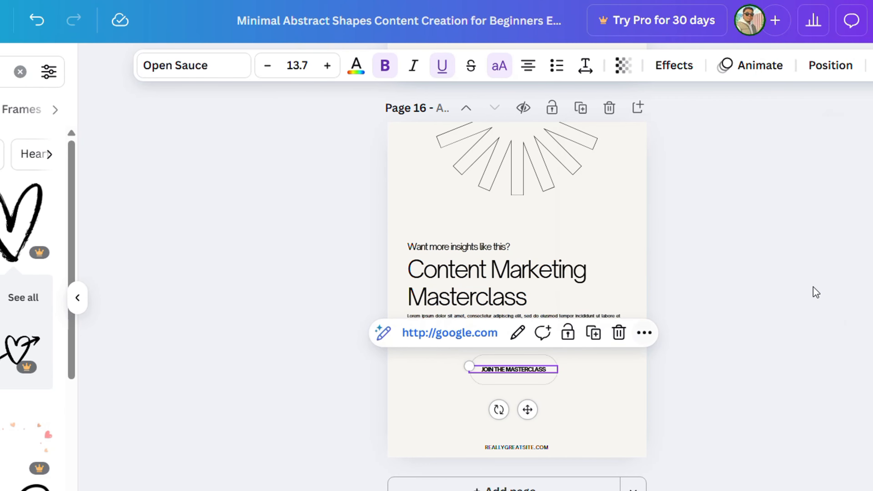
pyautogui.click(589, 400)
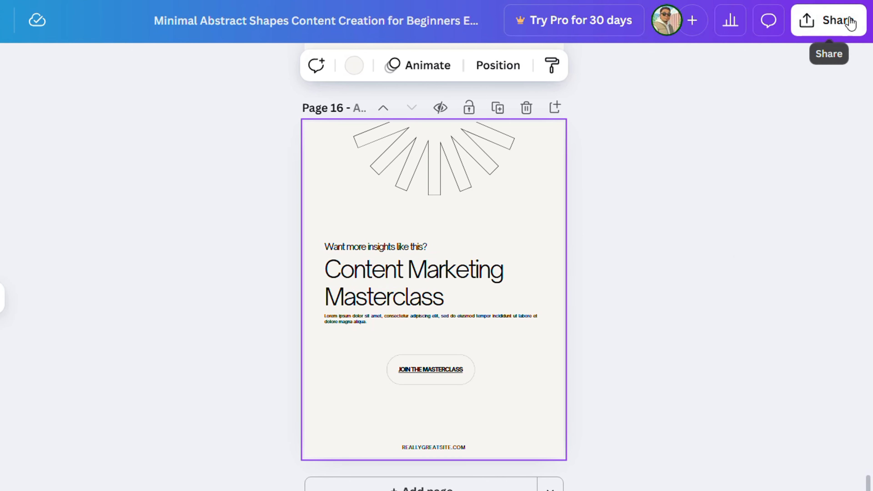
# Try to download the ebook with PDF Standard as the file type.
pyautogui.click(849, 21)
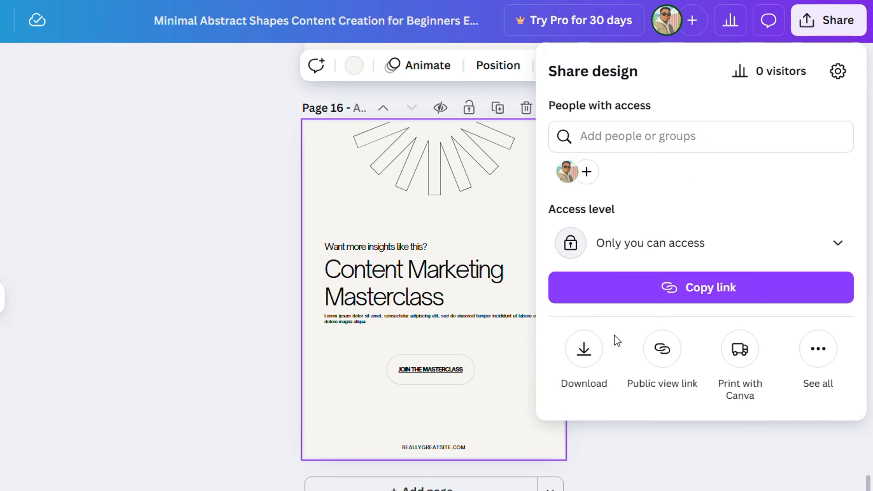
pyautogui.click(582, 364)
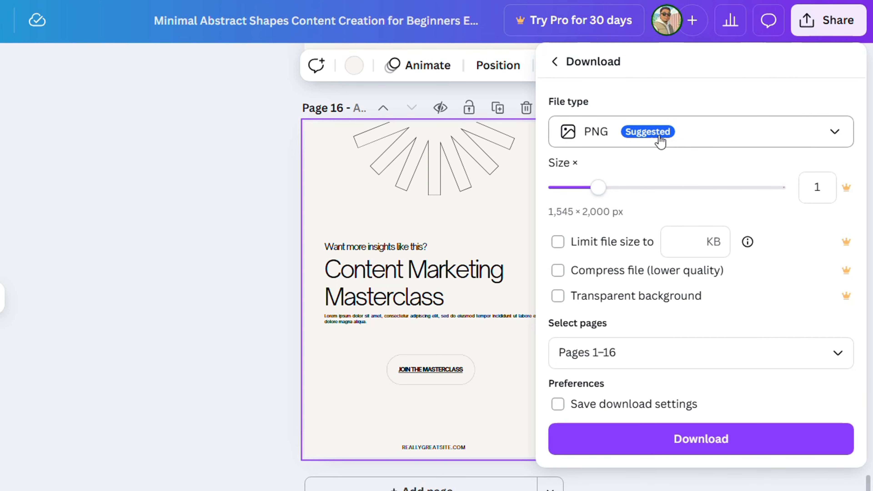
pyautogui.click(682, 136)
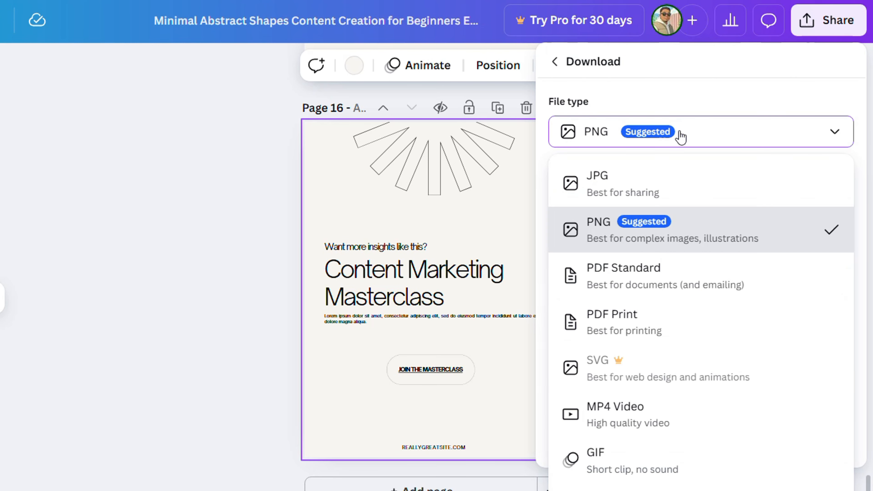
pyautogui.click(624, 283)
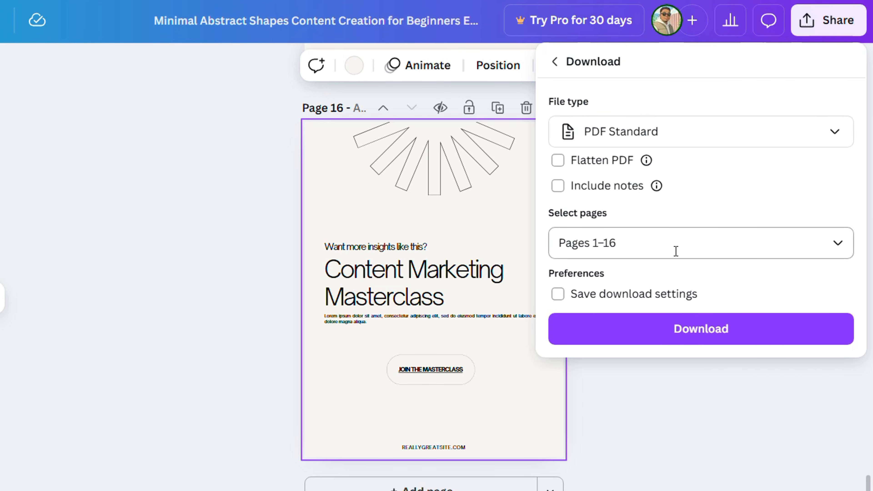
pyautogui.click(708, 334)
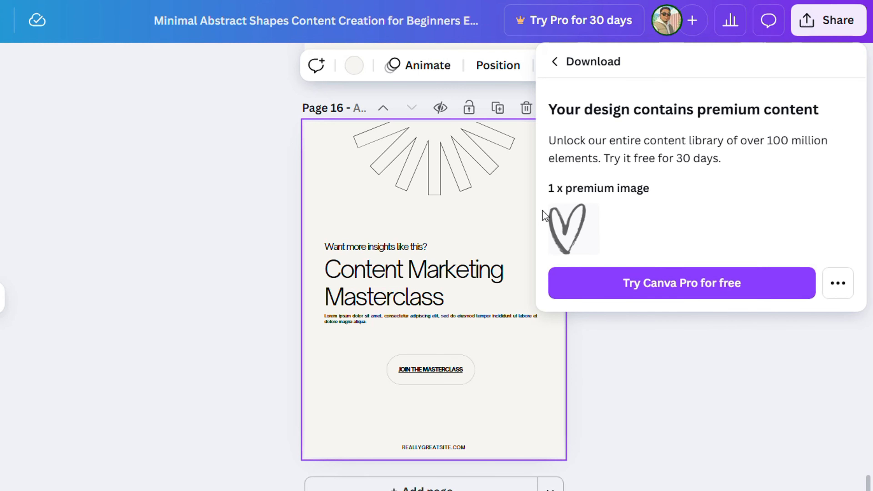
pyautogui.click(505, 234)
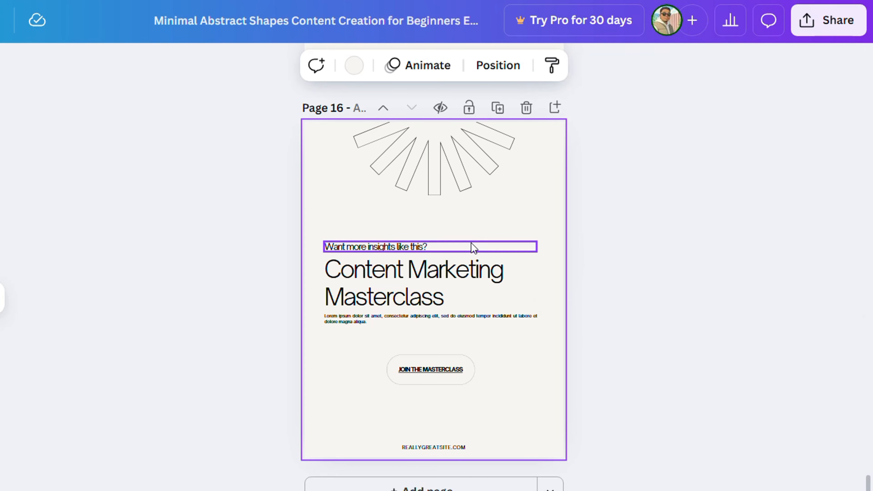
# Delete the black hand-drawn heart from the Table of Contents page.
pyautogui.scroll(20, 471, 248)
pyautogui.scroll(20, 526, 230)
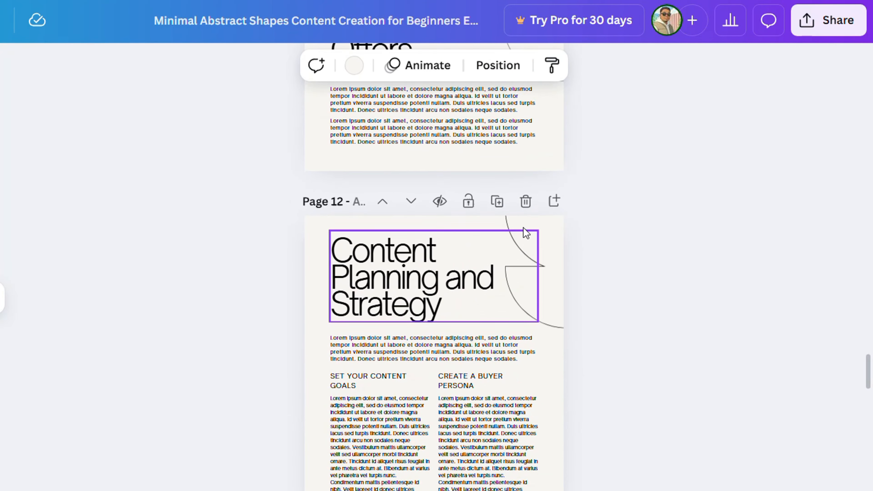
pyautogui.scroll(20, 529, 227)
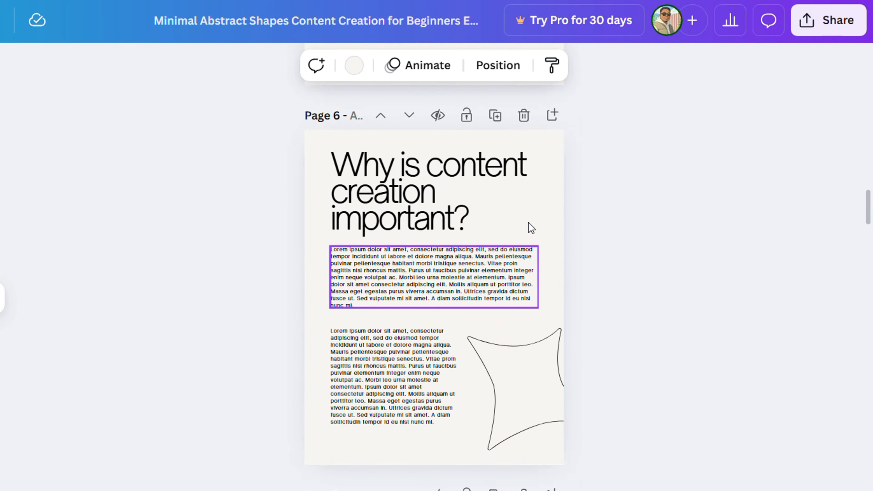
pyautogui.scroll(15, 530, 227)
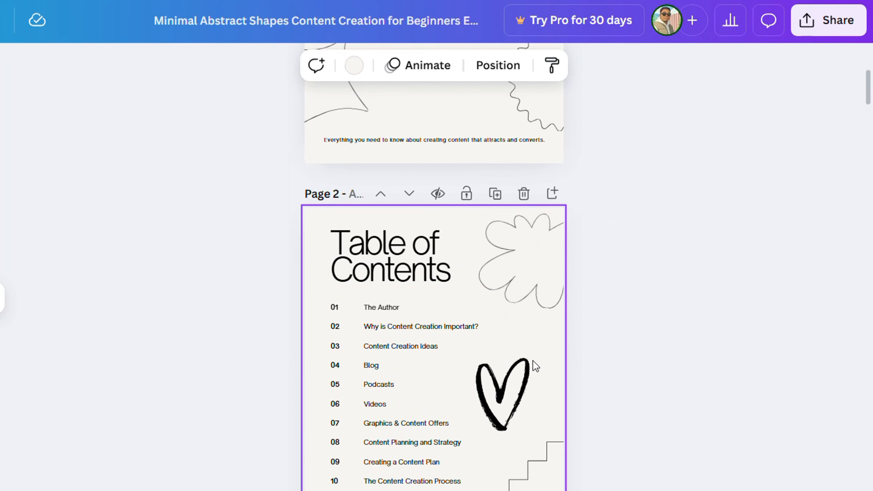
pyautogui.click(529, 367)
pyautogui.press('Delete')
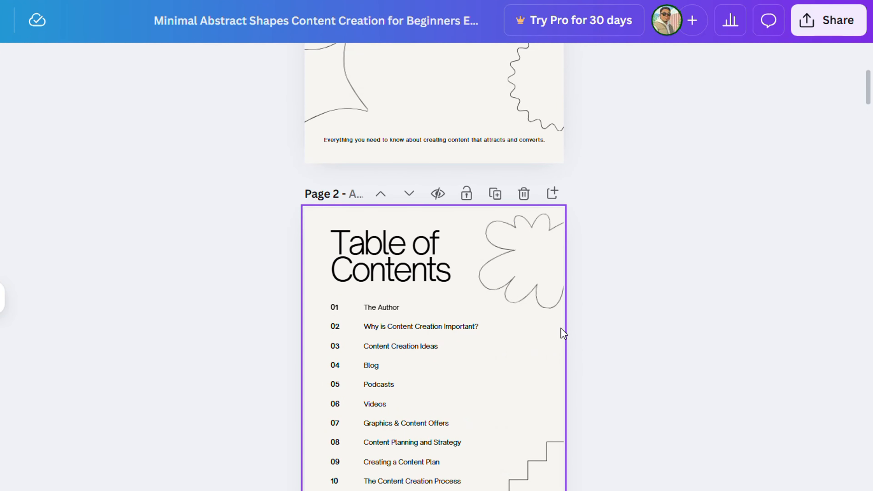
pyautogui.scroll(-20, 527, 228)
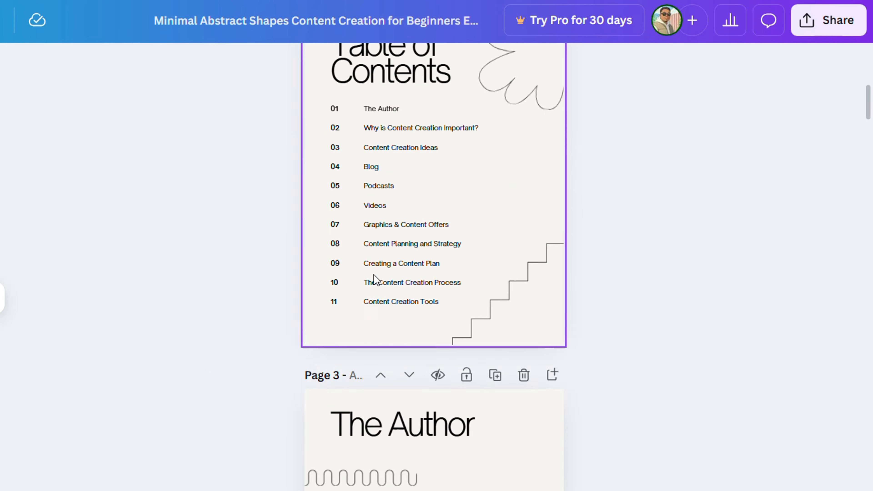
pyautogui.scroll(-20, 335, 255)
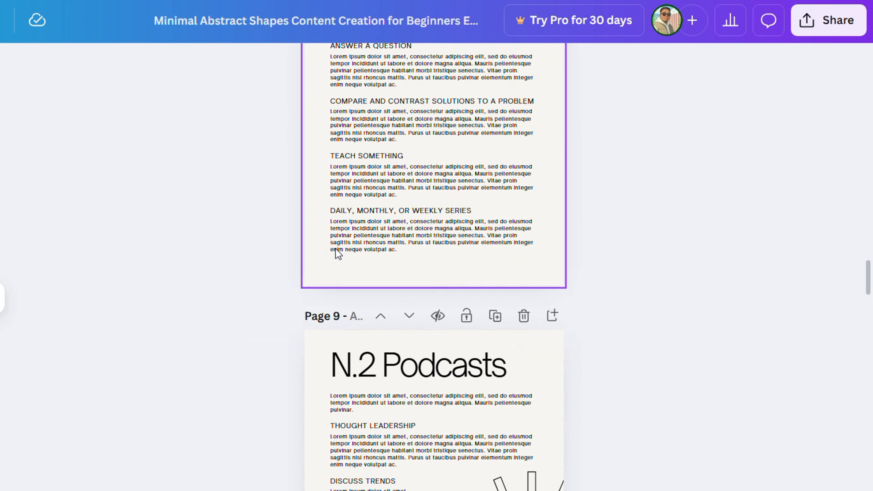
# Download all 16 pages of the ebook with PDF Standard as the file type.
pyautogui.scroll(-20, 532, 281)
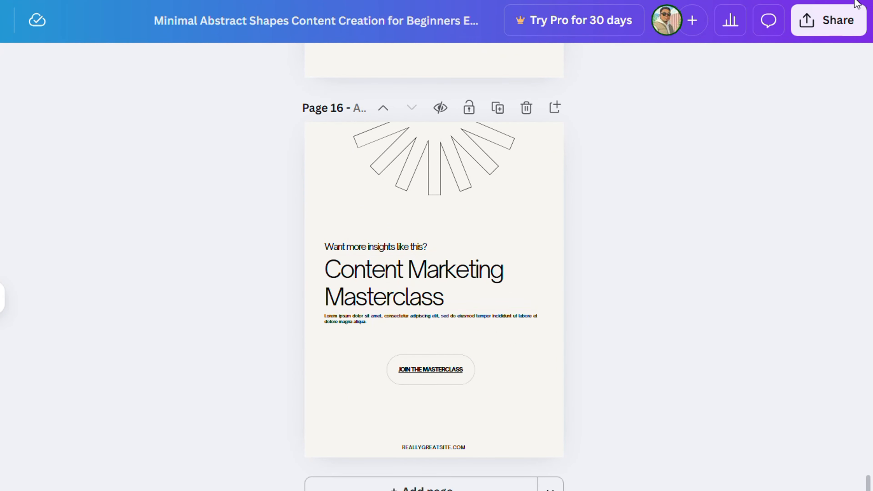
pyautogui.click(843, 21)
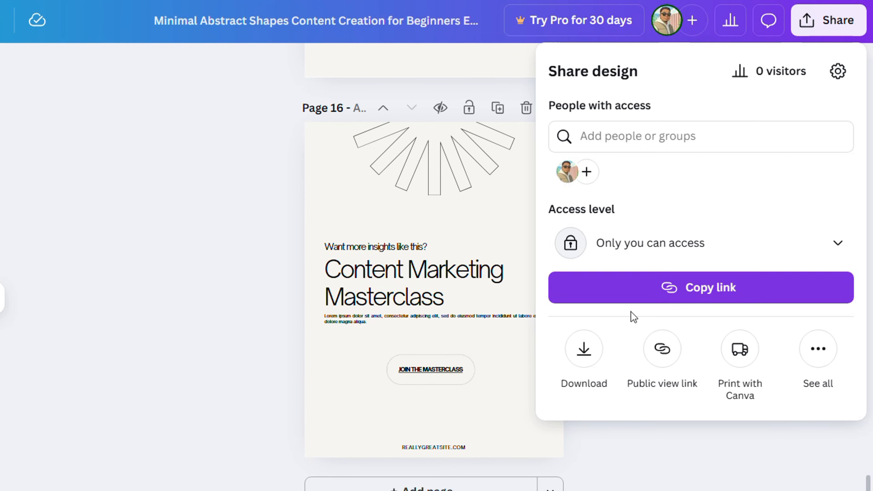
pyautogui.click(583, 348)
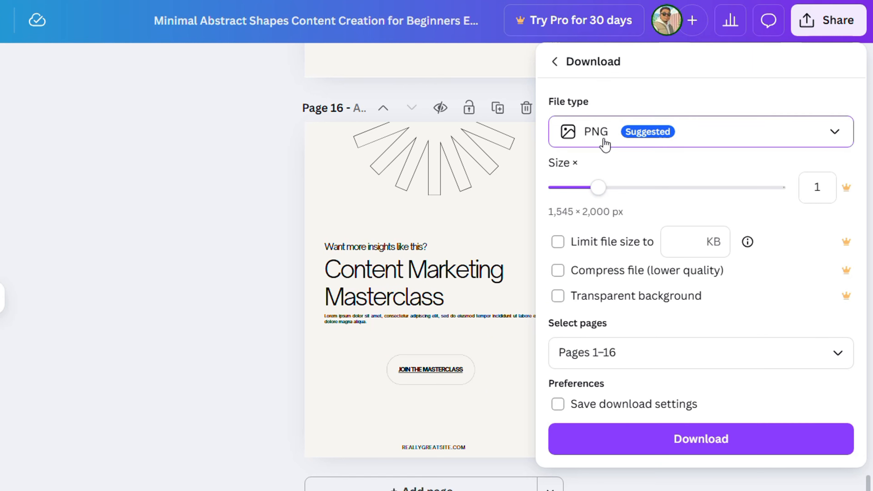
pyautogui.click(629, 135)
pyautogui.click(668, 280)
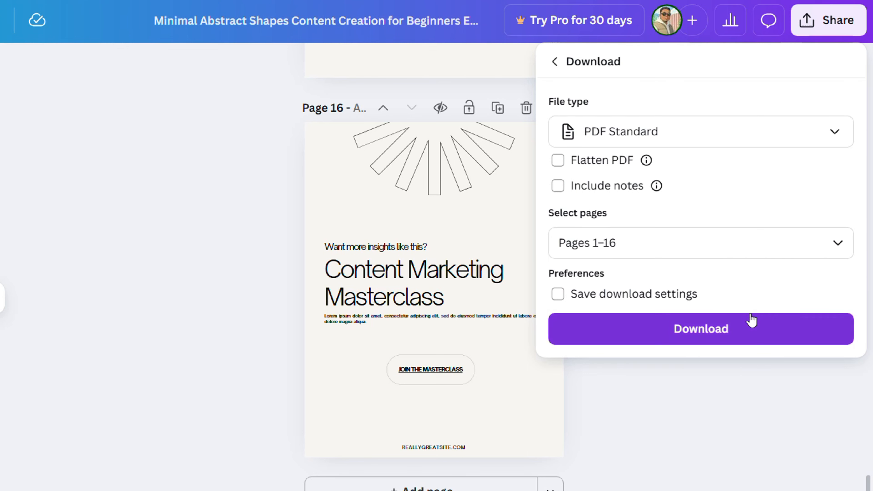
pyautogui.click(714, 340)
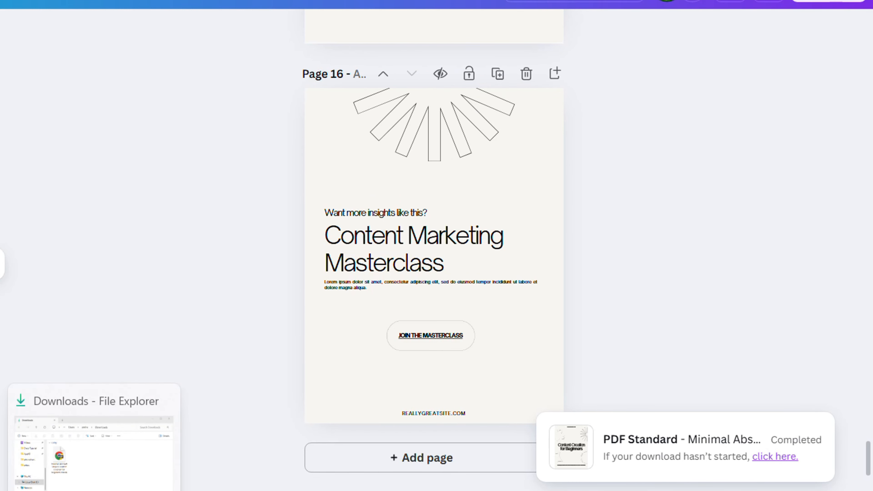
# Switch to File Explorer, open the ebook PDF from the Downloads folder, and look through its pages.
pyautogui.click(91, 444)
pyautogui.scroll(5, 166, 116)
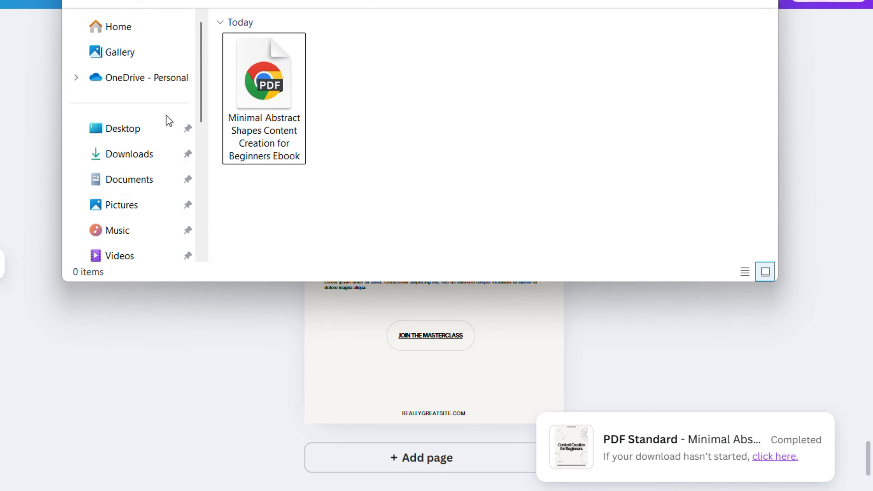
pyautogui.click(138, 153)
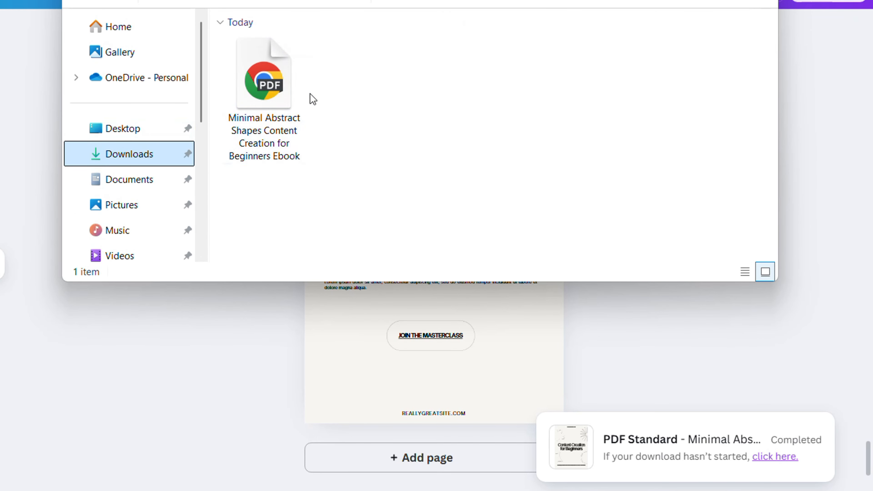
pyautogui.doubleClick(283, 86)
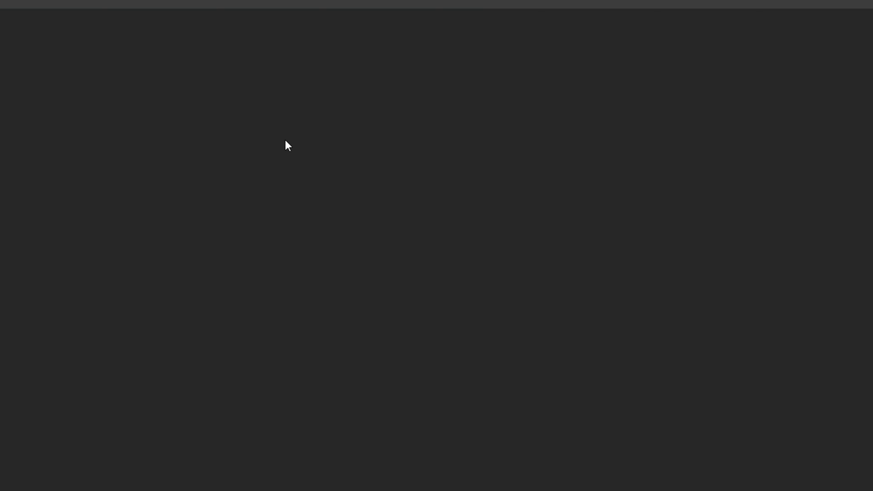
pyautogui.scroll(-8, 570, 205)
pyautogui.scroll(-20, 571, 204)
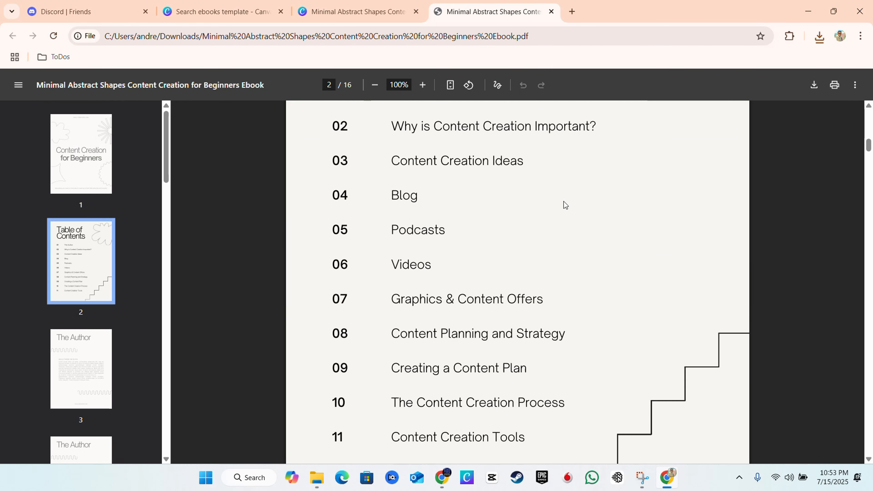
pyautogui.scroll(-20, 518, 200)
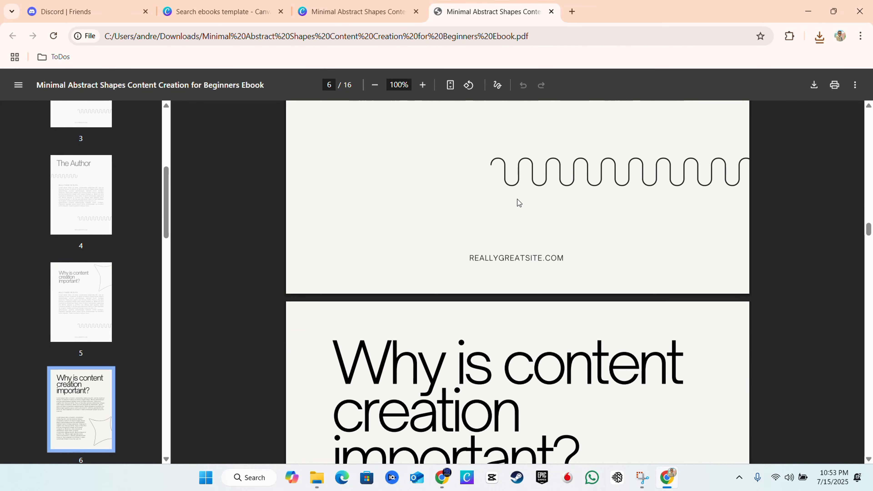
pyautogui.scroll(-8, 522, 193)
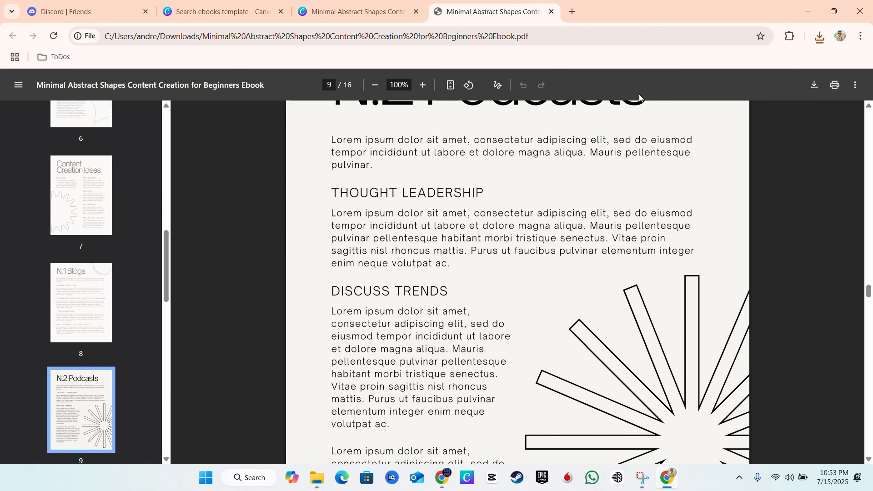